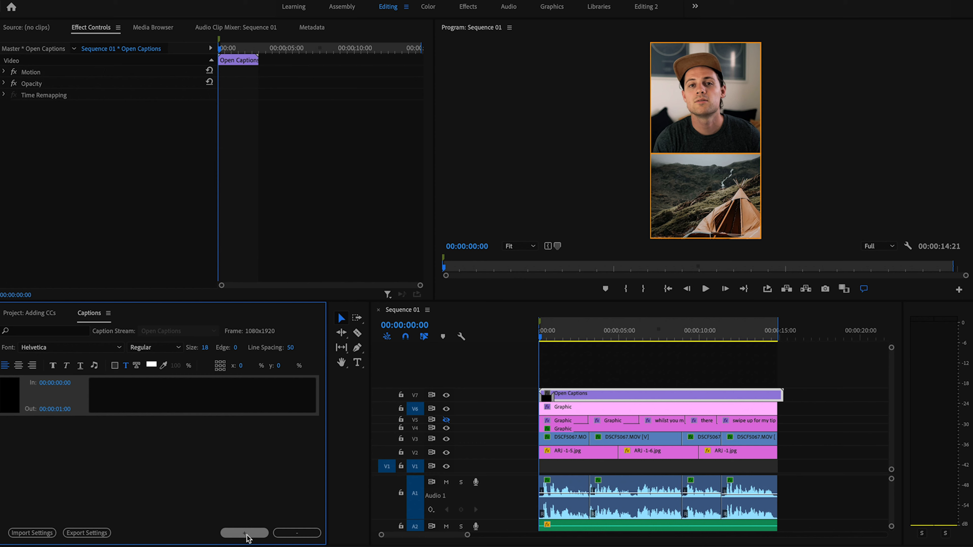
Step: Add four blank one-second captions after the first, filling 00:00:00:00 to 00:00:05:00
left_click(221, 387)
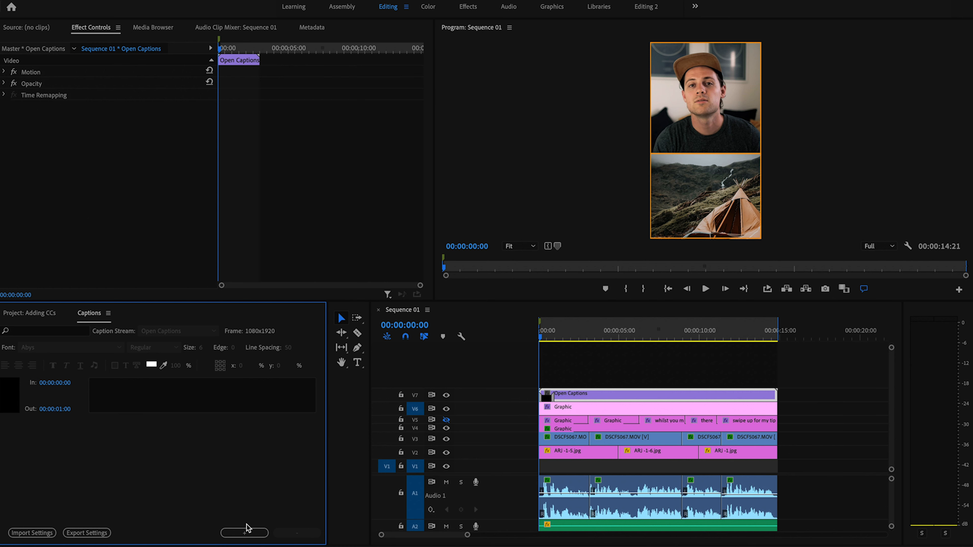
left_click(246, 533)
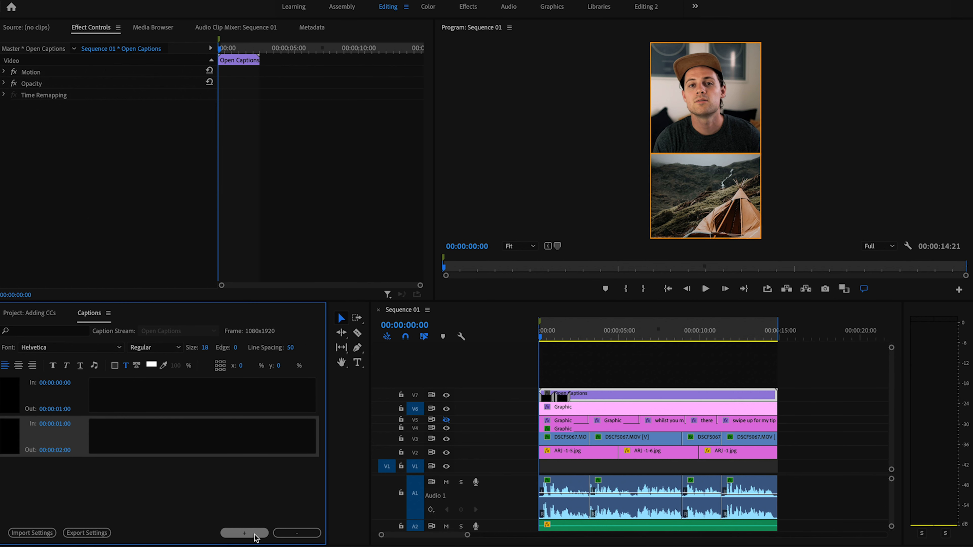
left_click(246, 533)
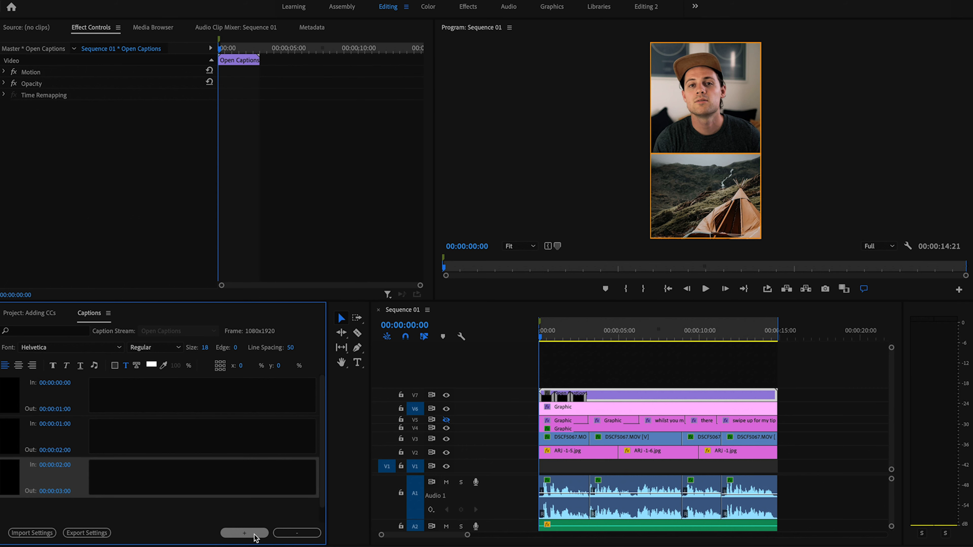
left_click(245, 533)
left_click(246, 533)
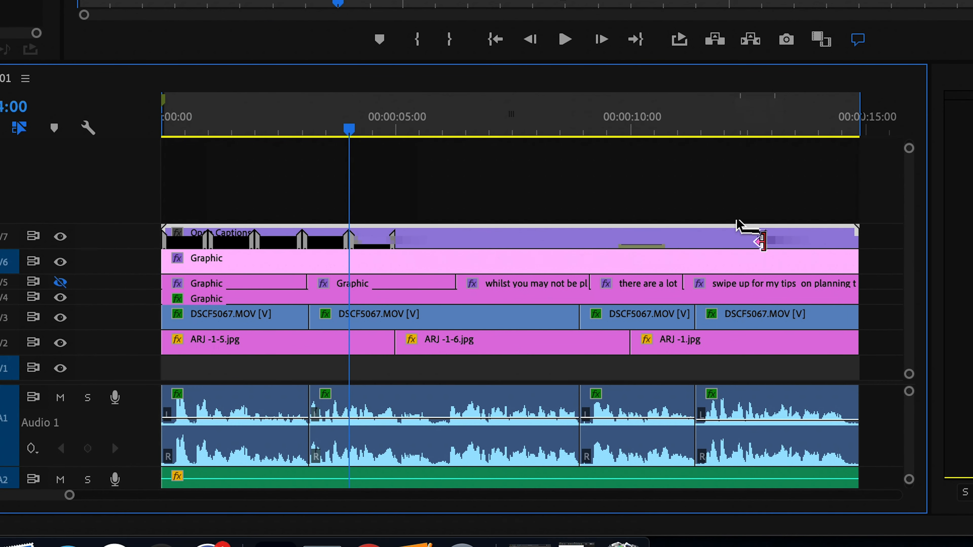
Step: Move the last two captions to 00:00:09:13–00:00:12:04 and 00:00:13:03–00:00:14:21
left_click_drag(761, 242, 855, 241)
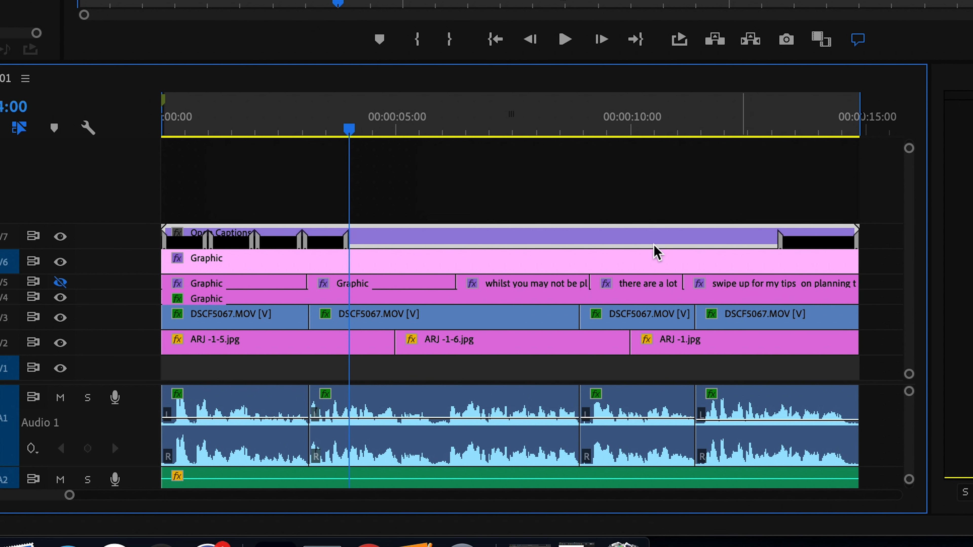
left_click_drag(335, 242, 729, 236)
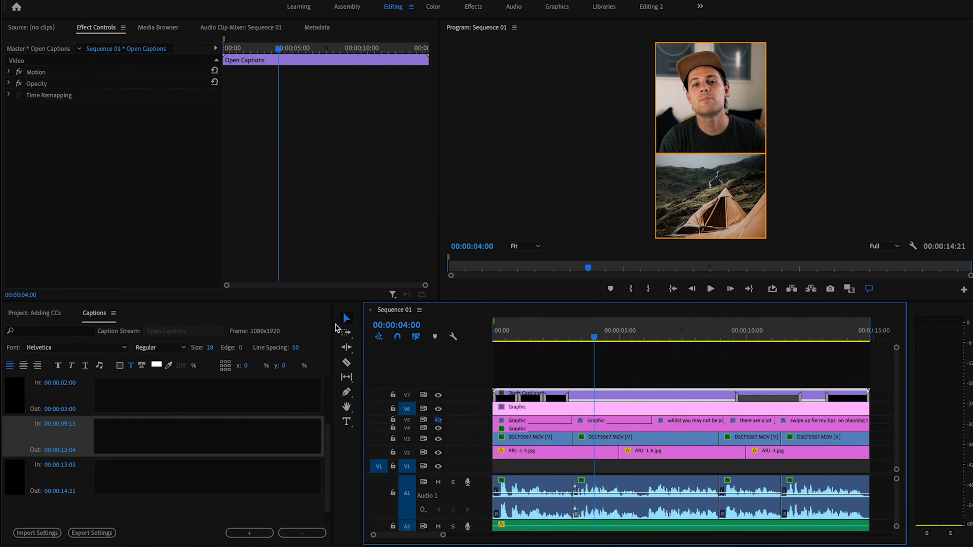
scroll(146, 460, "up", 2)
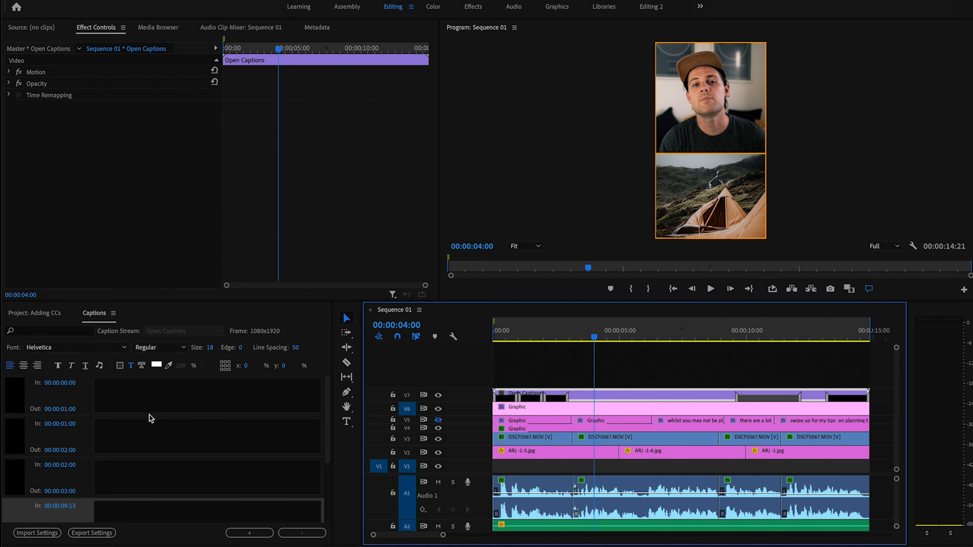
left_click(60, 384)
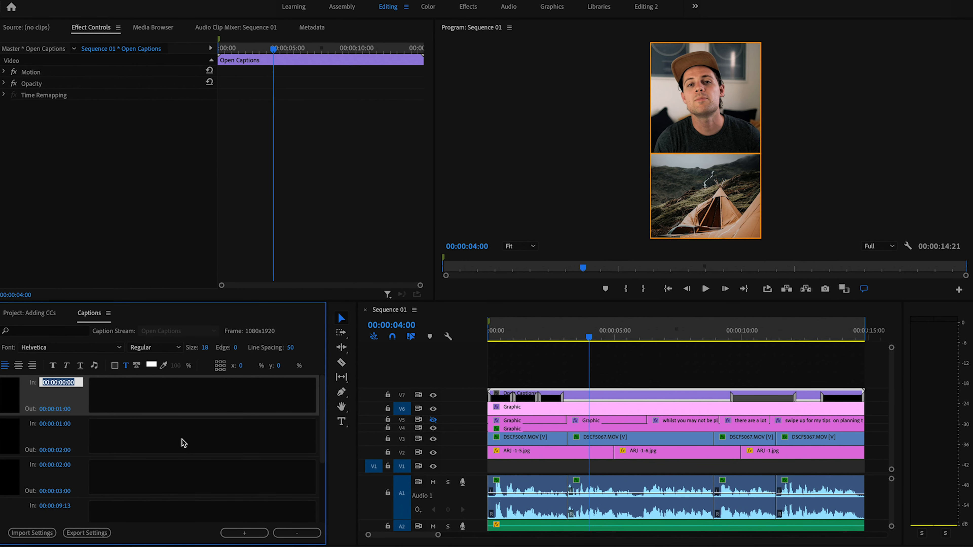
key("Tab")
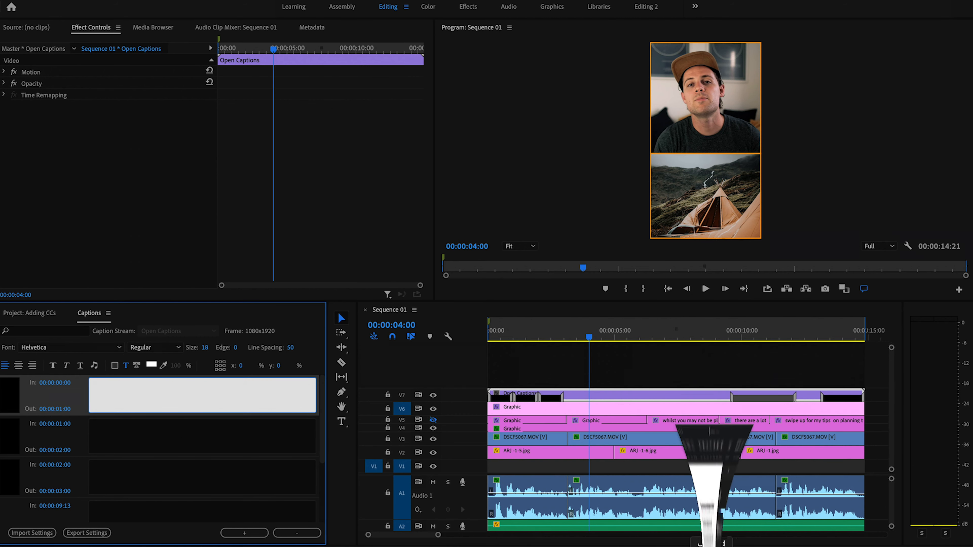
Step: Copy the first two script lines from Pages into the first and second captions
left_click(711, 541)
left_click_drag(766, 68, 526, 67)
left_click(165, 378)
key("super+Tab")
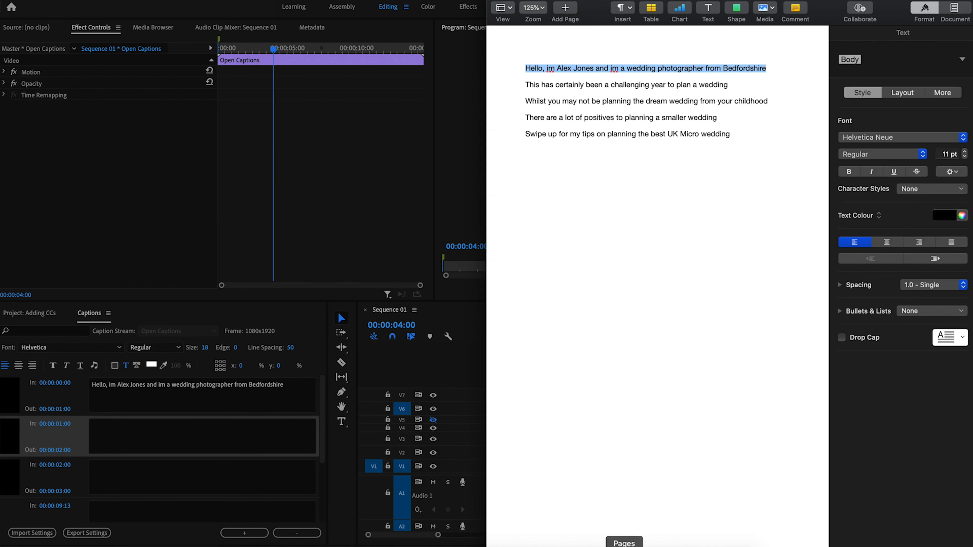
left_click_drag(729, 85, 525, 85)
key("super+c")
left_click(171, 435)
key("super+v")
Step: Paste the 'Whilst' line into the third caption and the fourth line into the 09:13 caption
key("super+Tab")
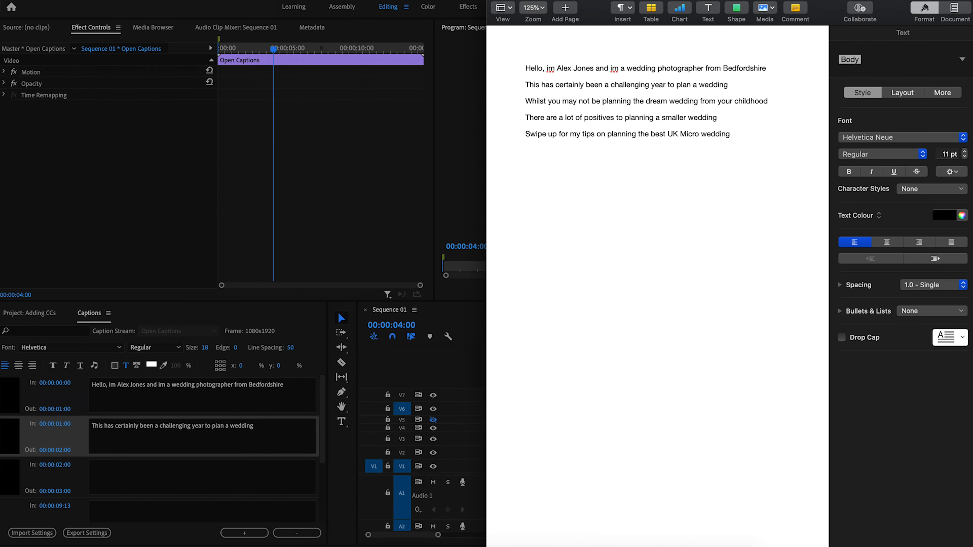
key("super+Tab")
left_click(168, 475)
key("super+v")
left_click(223, 514)
key("super+Tab")
left_click_drag(718, 117, 525, 118)
key("super+Tab")
key("super+v")
key("super+Tab")
Step: Copy the fifth script line into the last caption
left_click_drag(732, 134, 524, 134)
key("super+c")
key("super+Tab")
left_click(135, 484)
key("super+v")
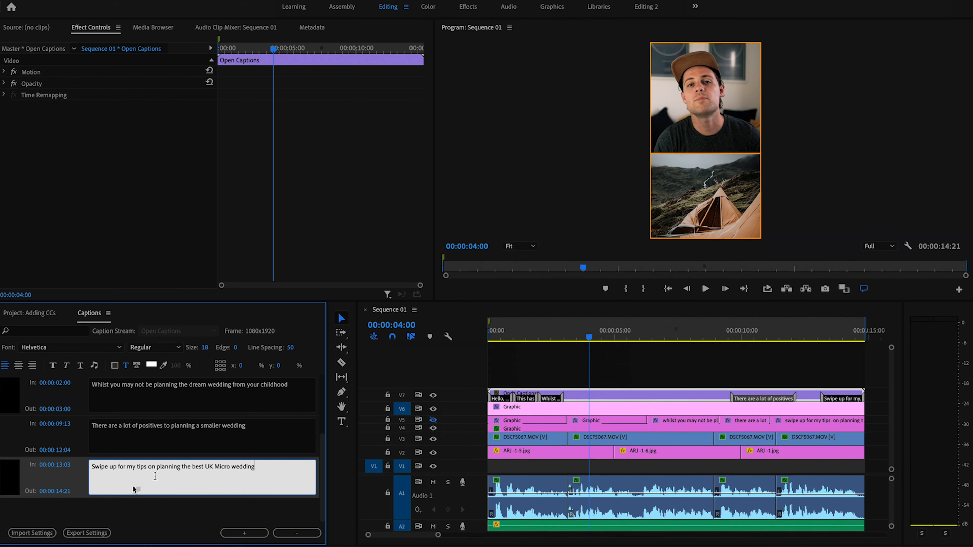
scroll(190, 452, "up", 2)
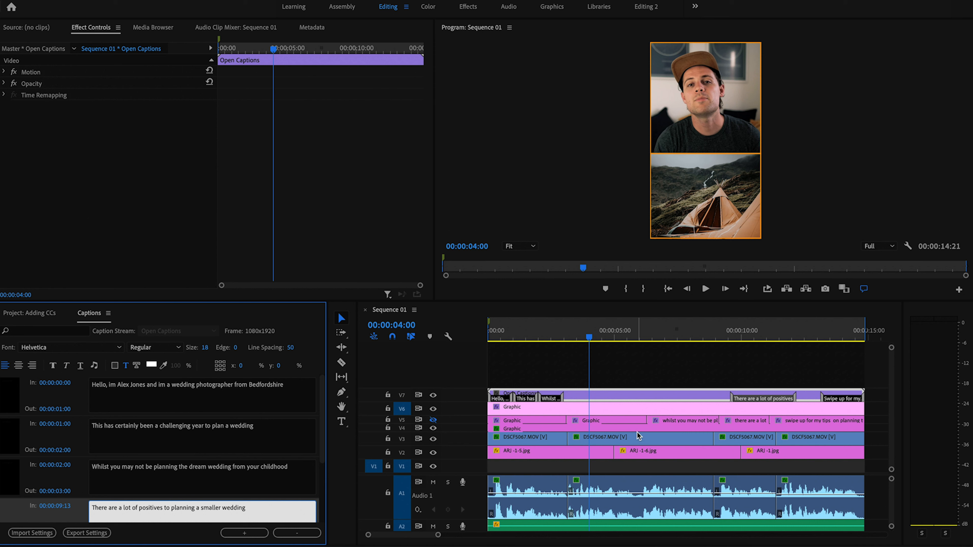
Step: Shift the later captions right and start the second caption at 00:00:03:02, checking against playback
left_click_drag(552, 403, 650, 399)
left_click_drag(518, 398, 605, 399)
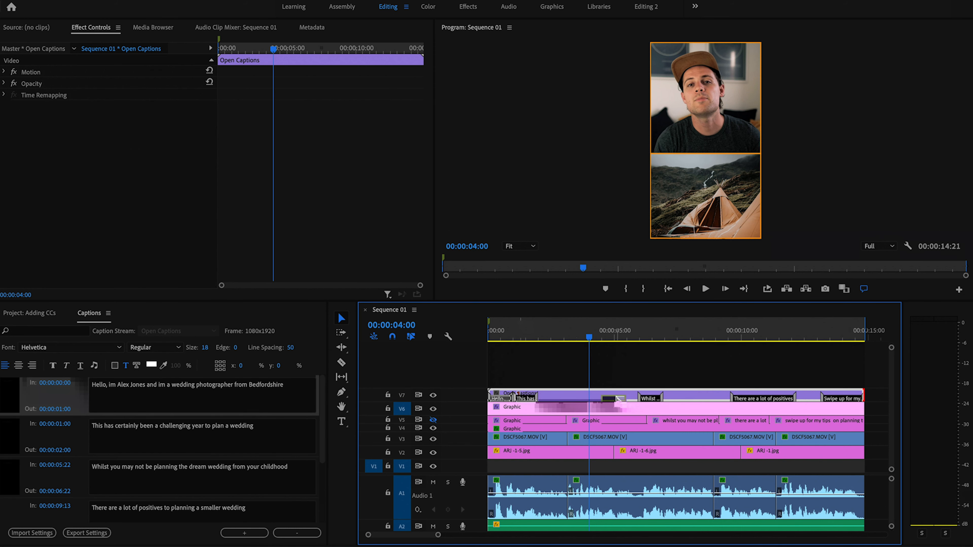
left_click(501, 400)
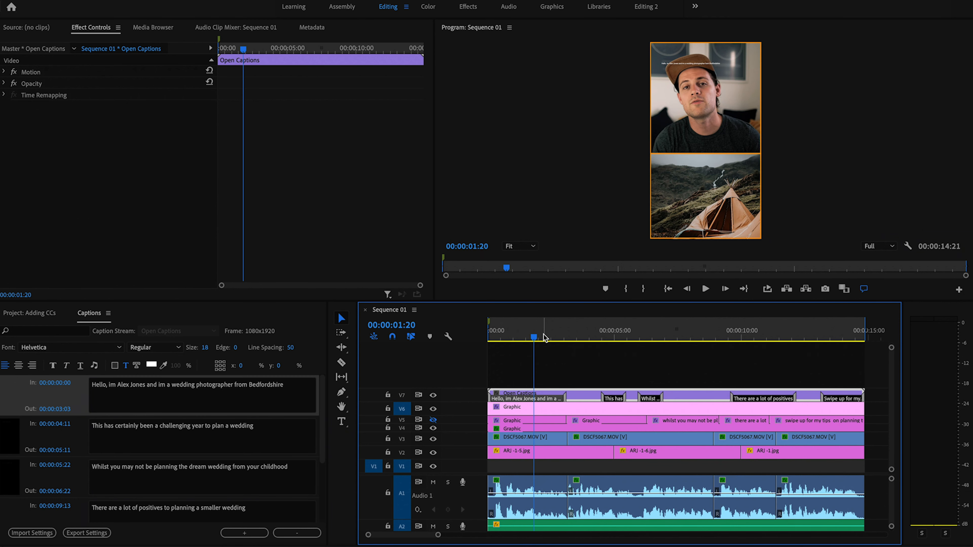
left_click(546, 337)
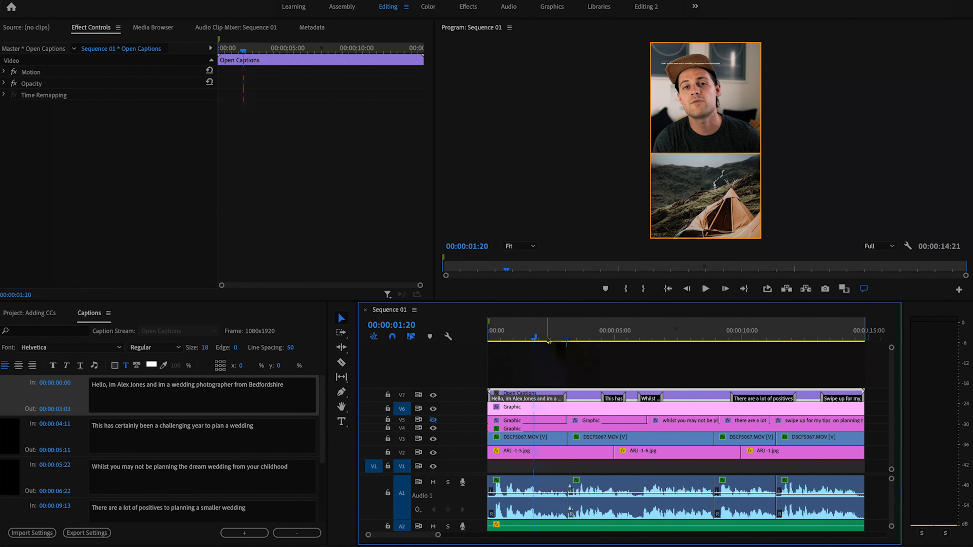
key("space")
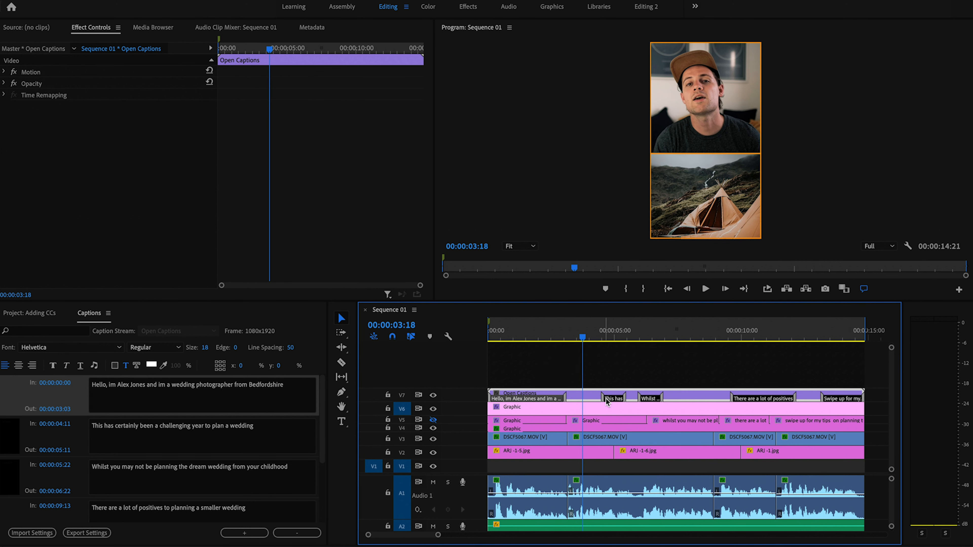
left_click_drag(611, 400, 576, 400)
left_click(550, 340)
key("space")
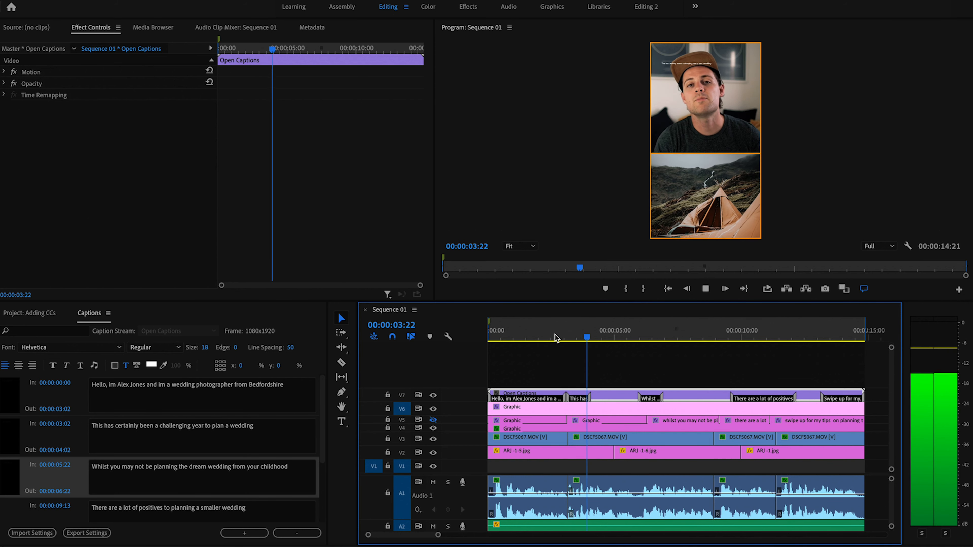
key("space")
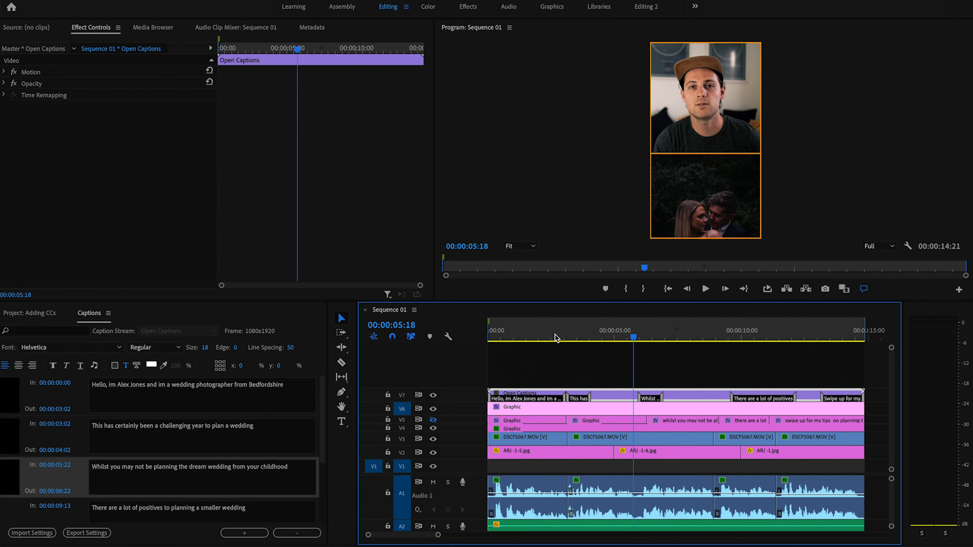
Step: End the second caption at 00:00:05:22 and find the third line's end at 00:00:09:04
left_click_drag(587, 396, 632, 395)
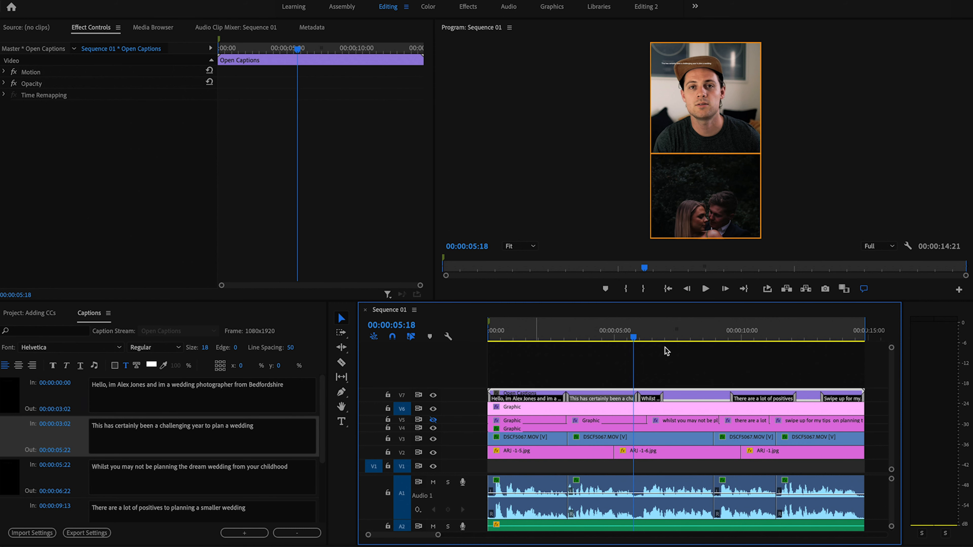
left_click_drag(632, 339, 635, 339)
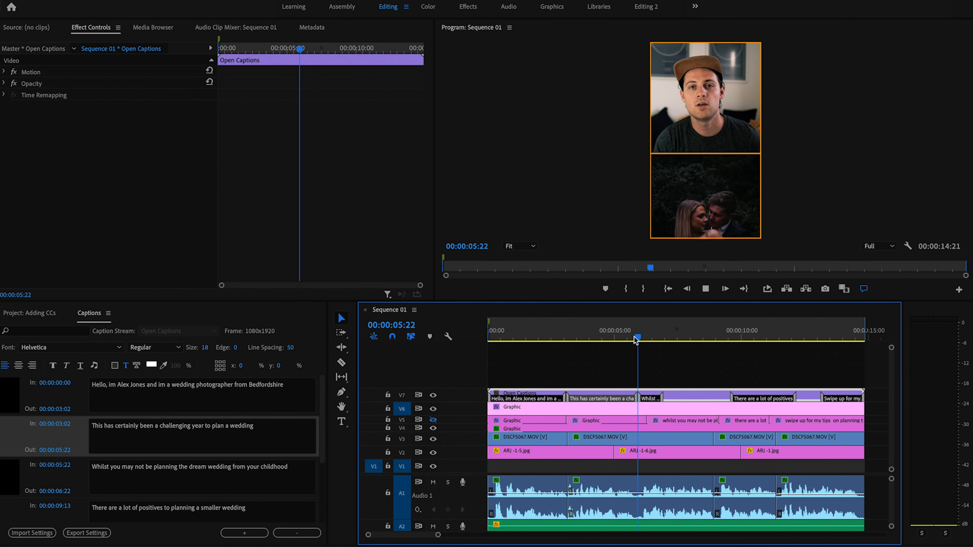
key("space")
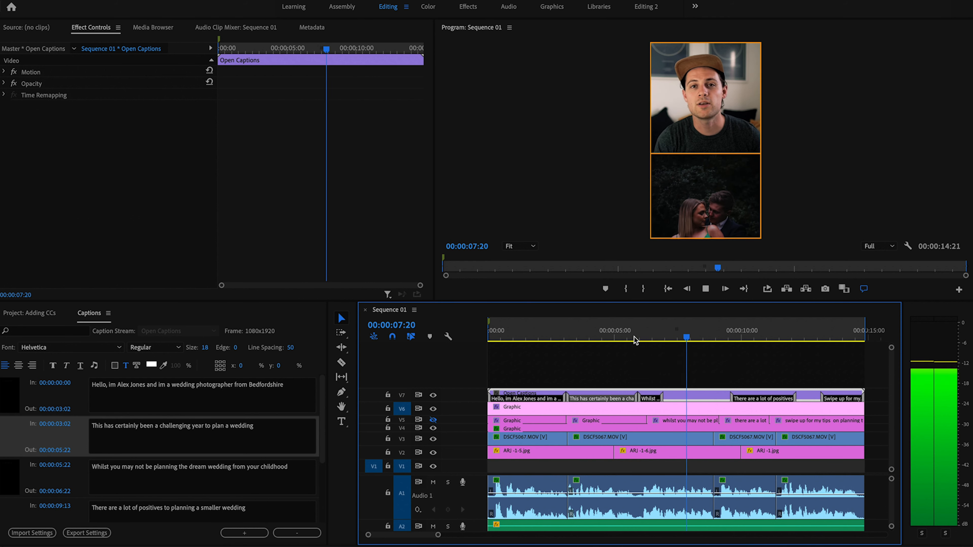
key("space")
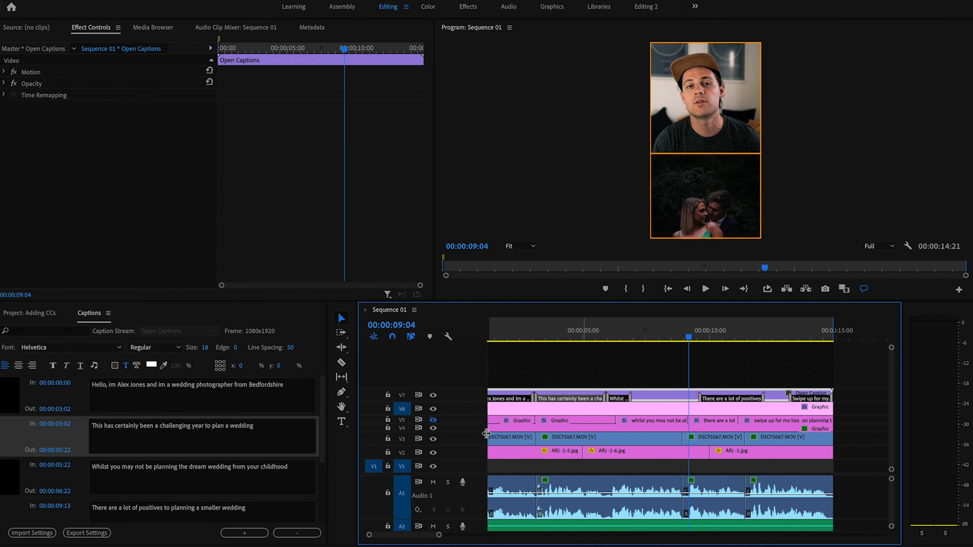
left_click(260, 482)
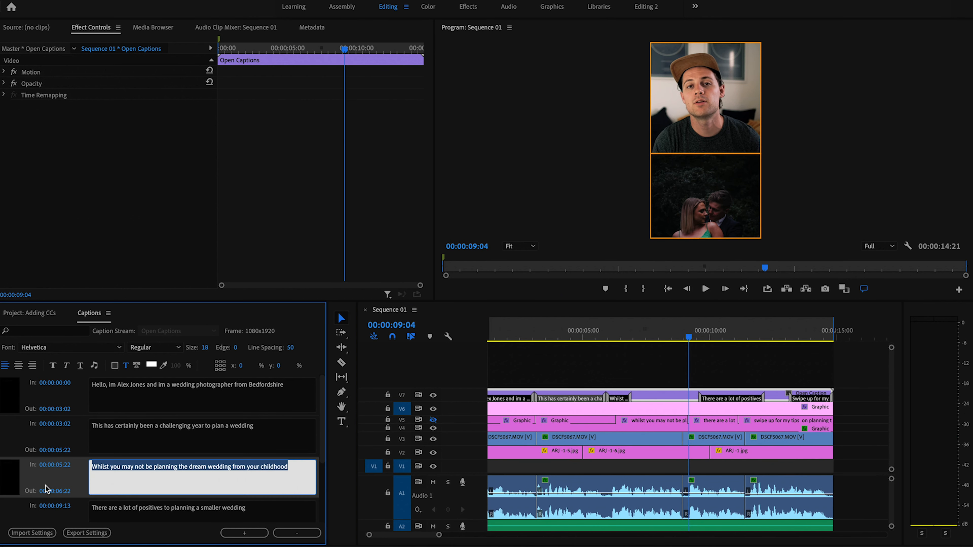
Step: End the third caption at 00:00:09:04 and start the positives caption at 00:00:09:04
left_click(61, 491)
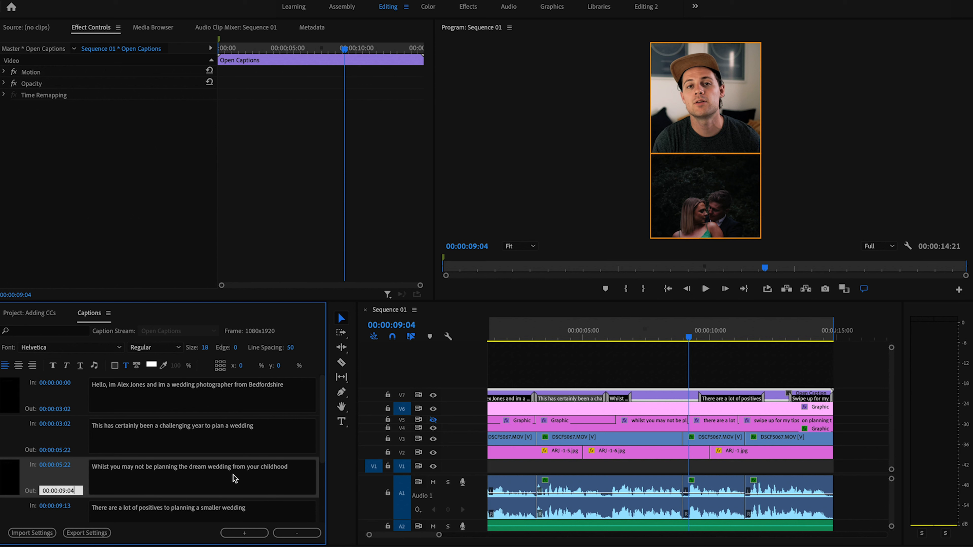
key("Return")
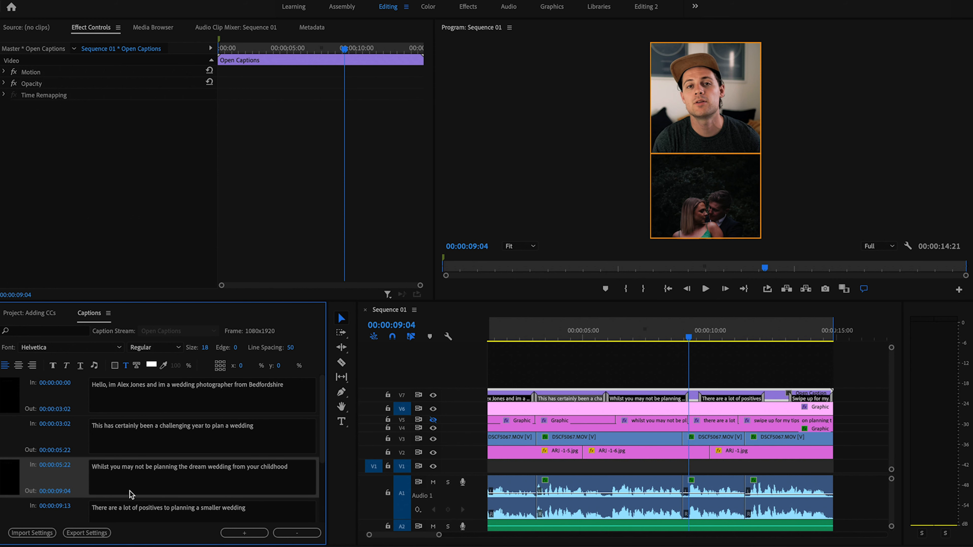
scroll(85, 496, "down", 2)
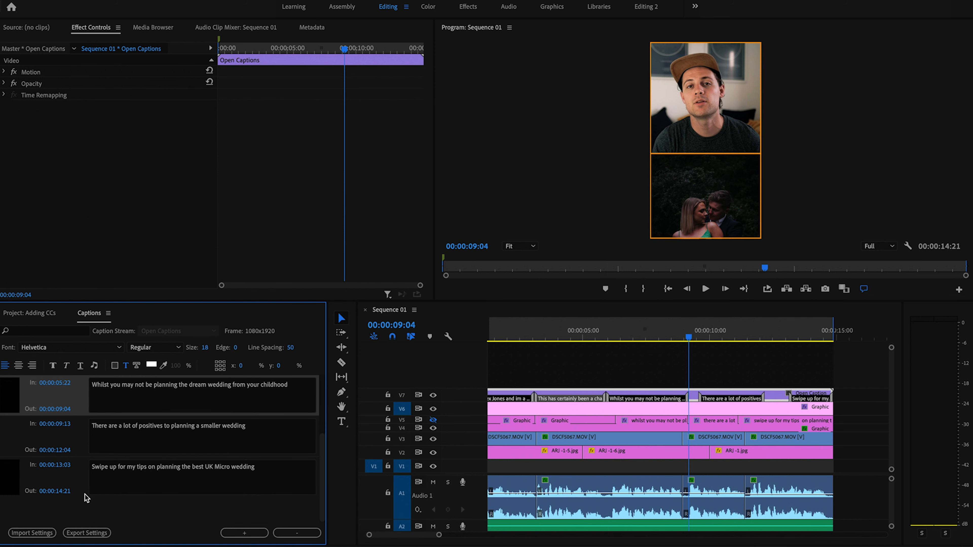
left_click(71, 431)
left_click(75, 423)
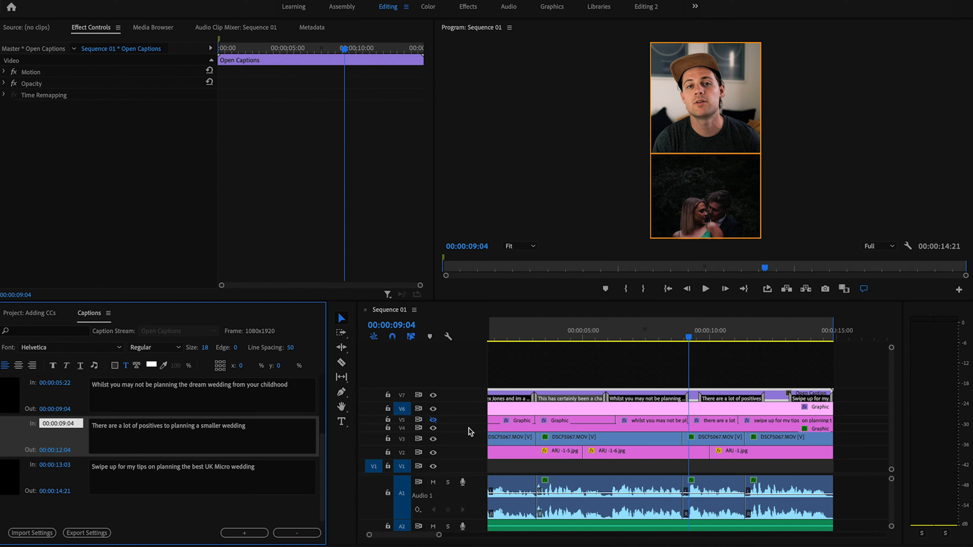
key("Return")
Step: Set the positives caption's end time to 00:00:11:12
key("space")
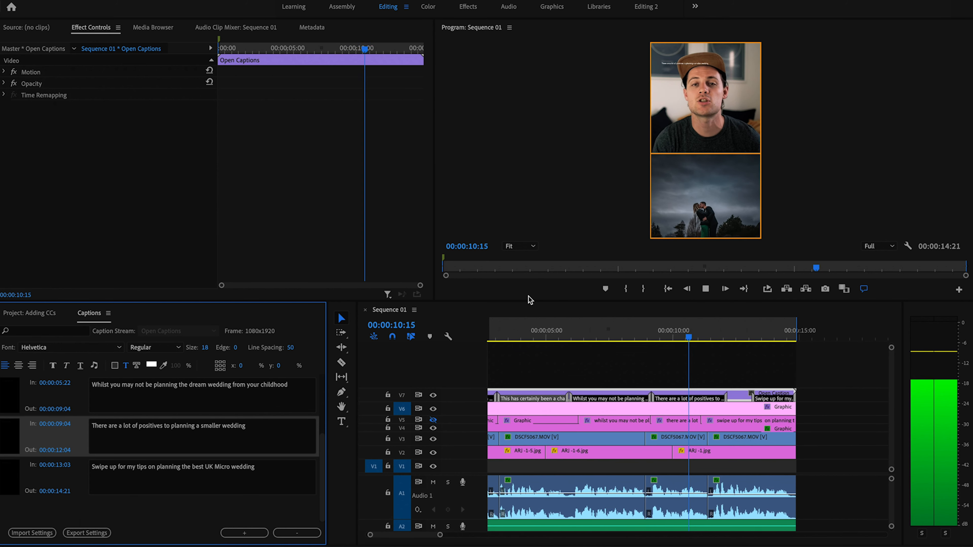
key("space")
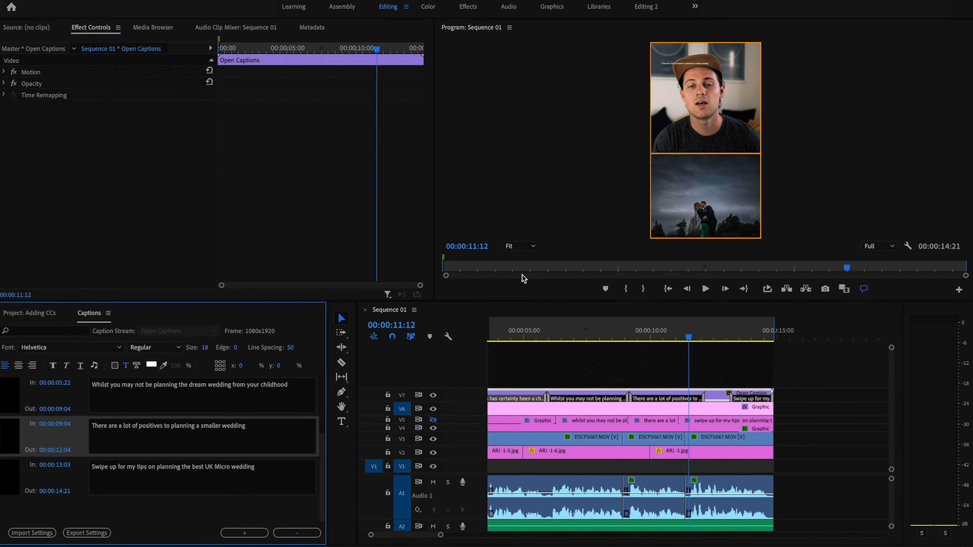
left_click(61, 449)
key("Right")
key("BackSpace")
key("BackSpace")
type("12")
key("Return")
Step: Trim the Swipe up caption to start at 00:00:11:12 and return the playhead to the first caption
left_click_drag(731, 397, 689, 397)
key("backslash")
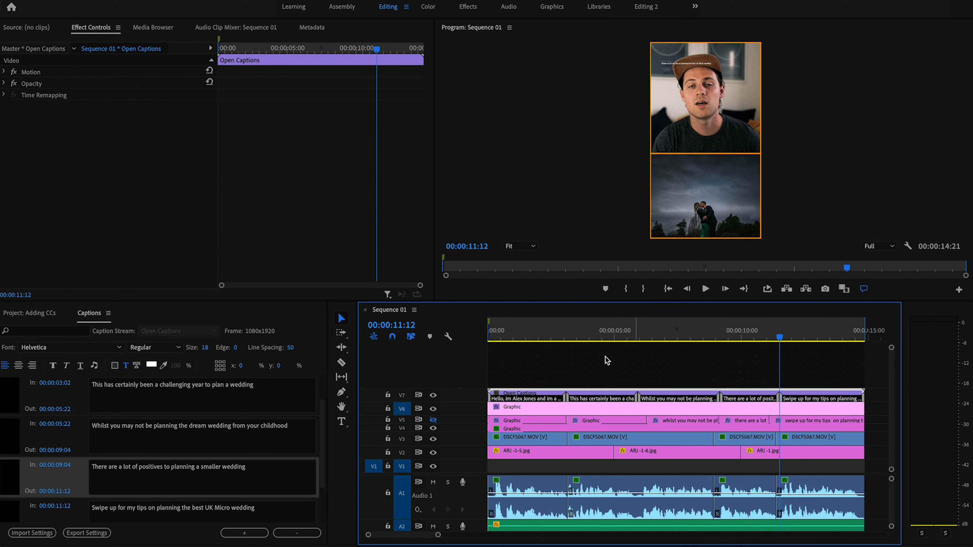
left_click(543, 338)
left_click_drag(543, 338, 518, 339)
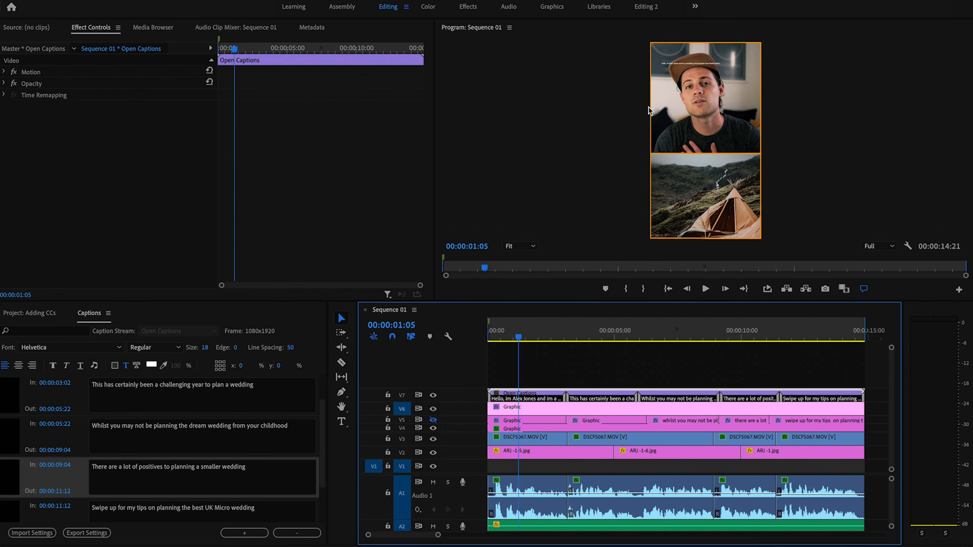
scroll(225, 388, "up", 2)
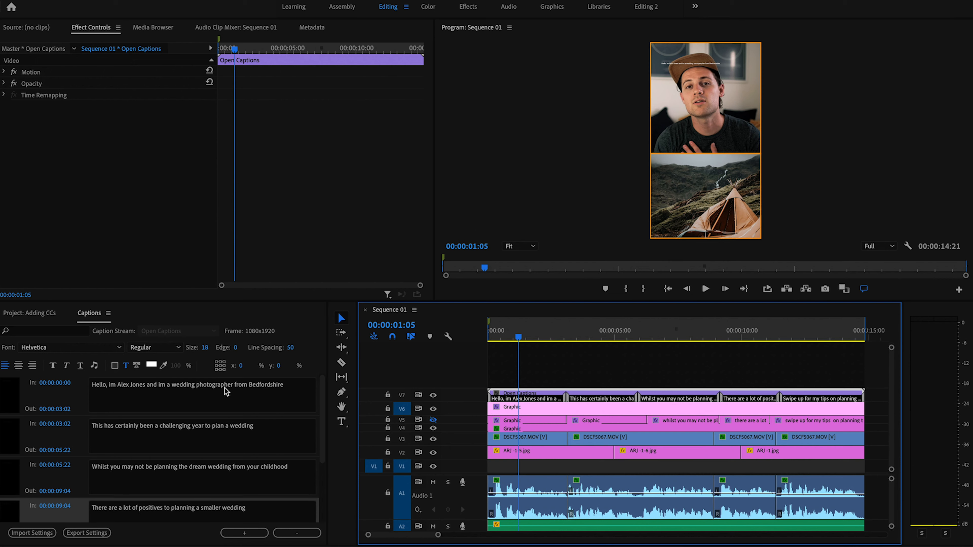
left_click(213, 397)
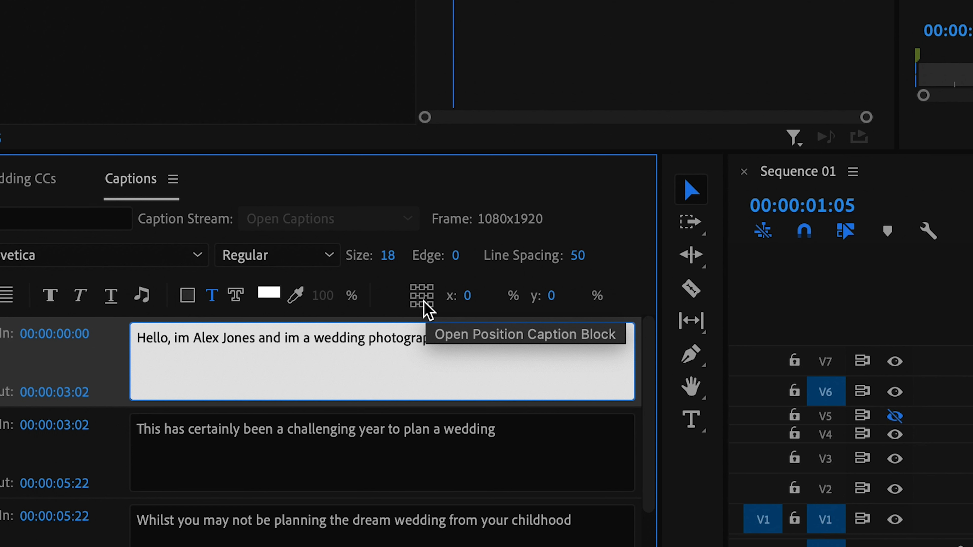
Step: Position the first caption block mid-frame at x 16.9% and y 49.15%
left_click(424, 303)
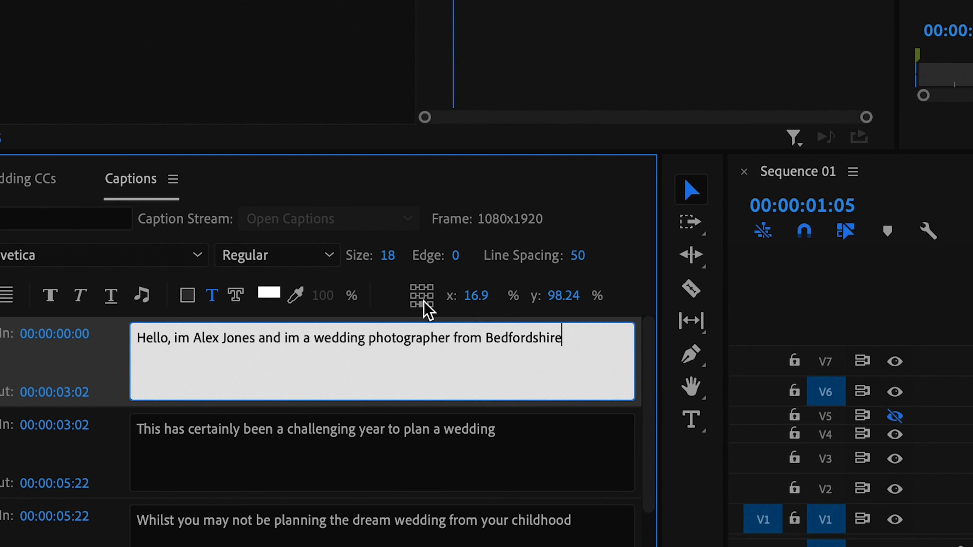
left_click(422, 296)
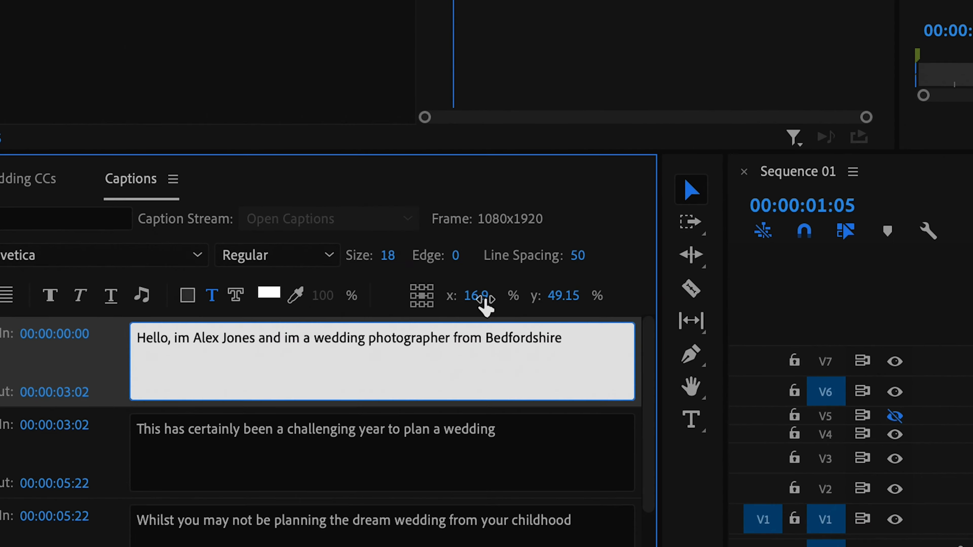
left_click_drag(245, 365, 250, 367)
left_click_drag(488, 298, 447, 305)
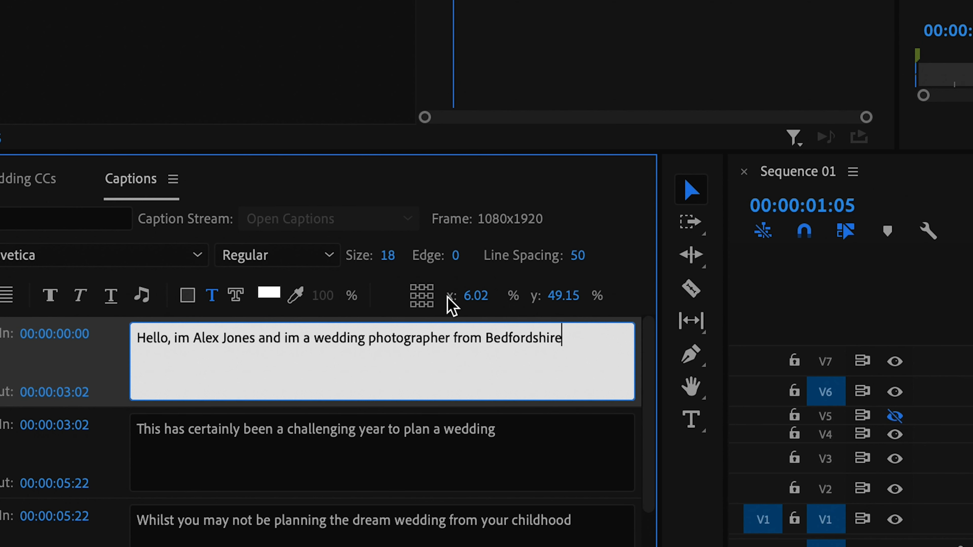
mouse_move(565, 303)
left_mouse_down()
mouse_move(611, 295)
mouse_move(548, 305)
left_mouse_up()
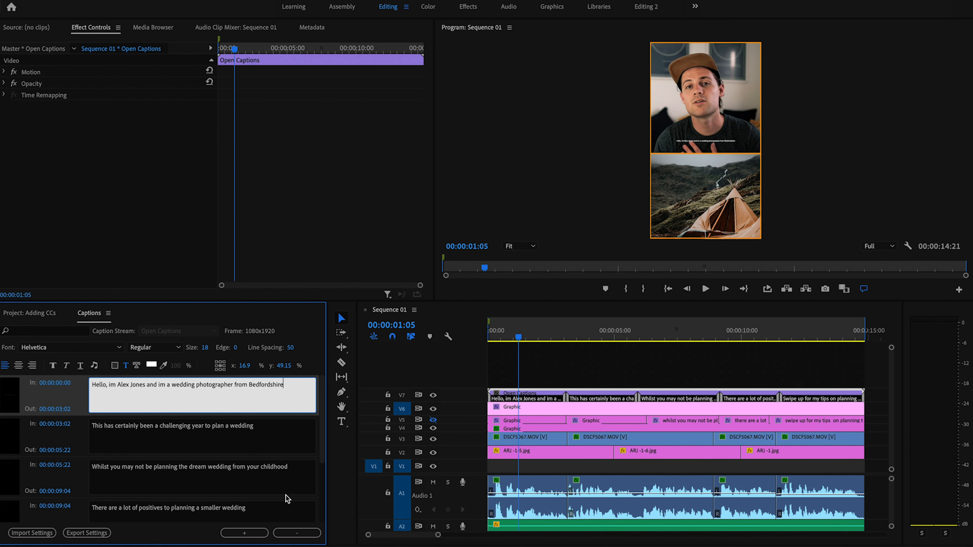
left_click(71, 347)
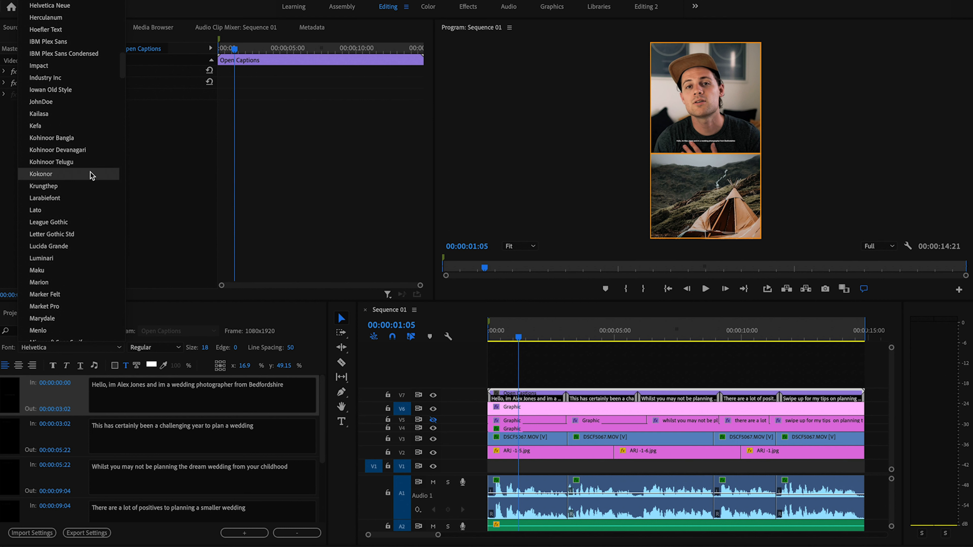
Step: Choose The Light Font for the captions from the font list
scroll(92, 174, "up", 4)
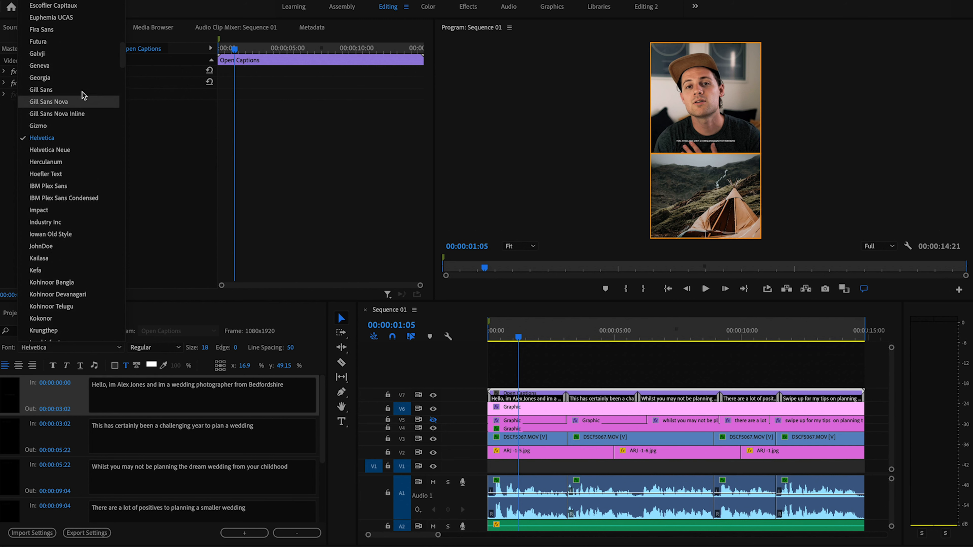
scroll(81, 127, "down", 15)
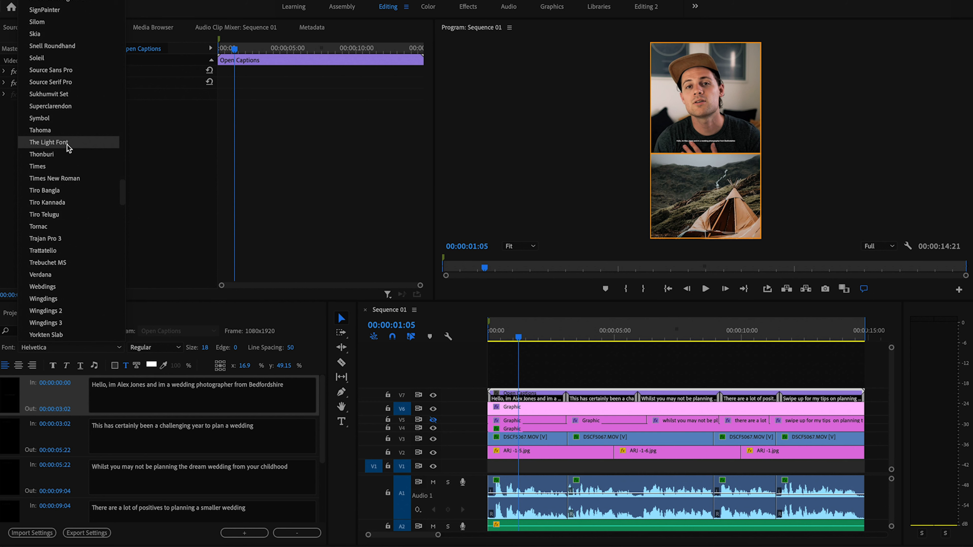
left_click(68, 145)
left_click(110, 349)
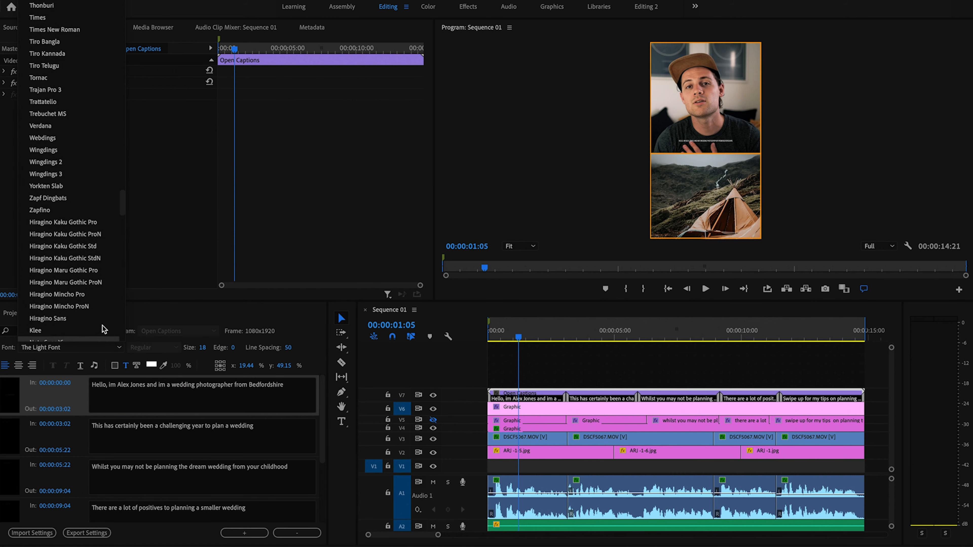
mouse_move(123, 203)
left_mouse_down()
mouse_move(119, 3)
mouse_move(115, 186)
left_mouse_up()
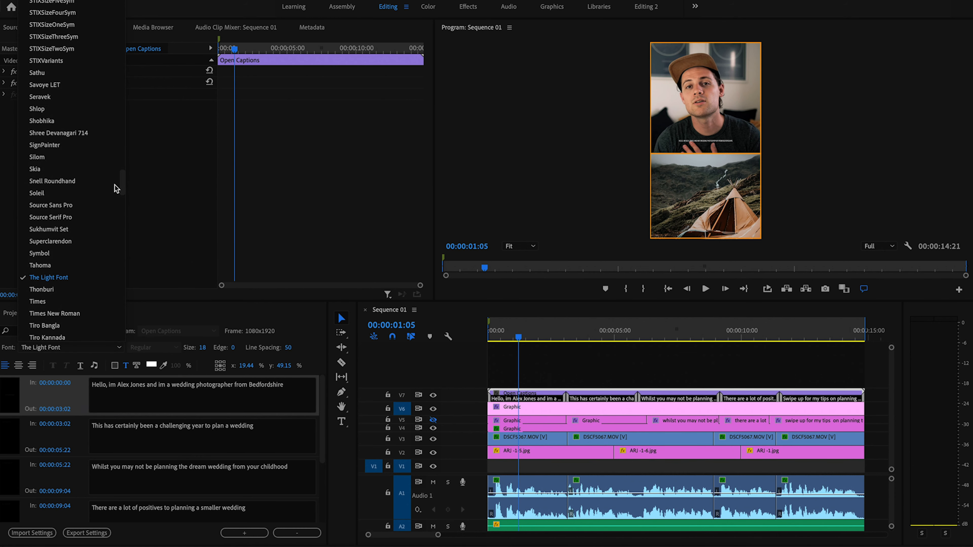
left_click_drag(124, 185, 122, 272)
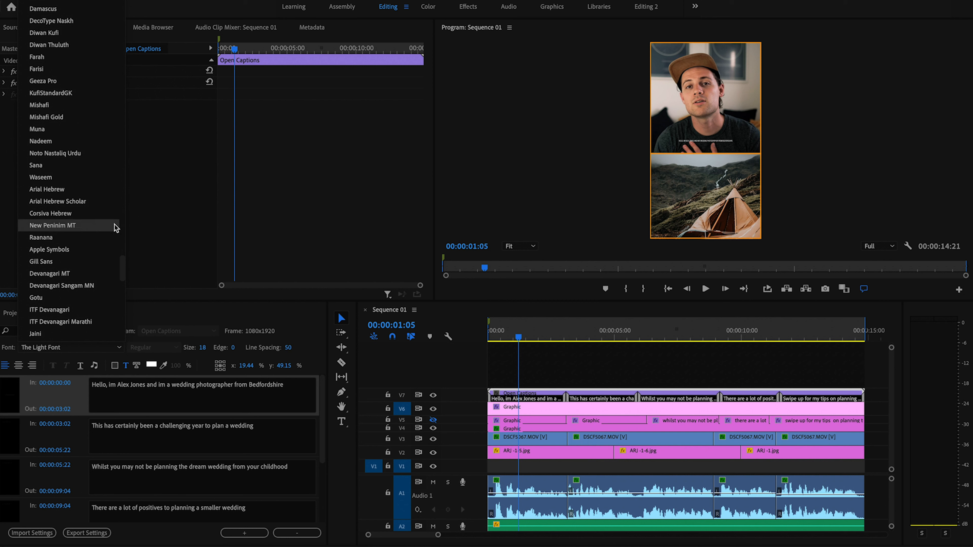
left_click(144, 314)
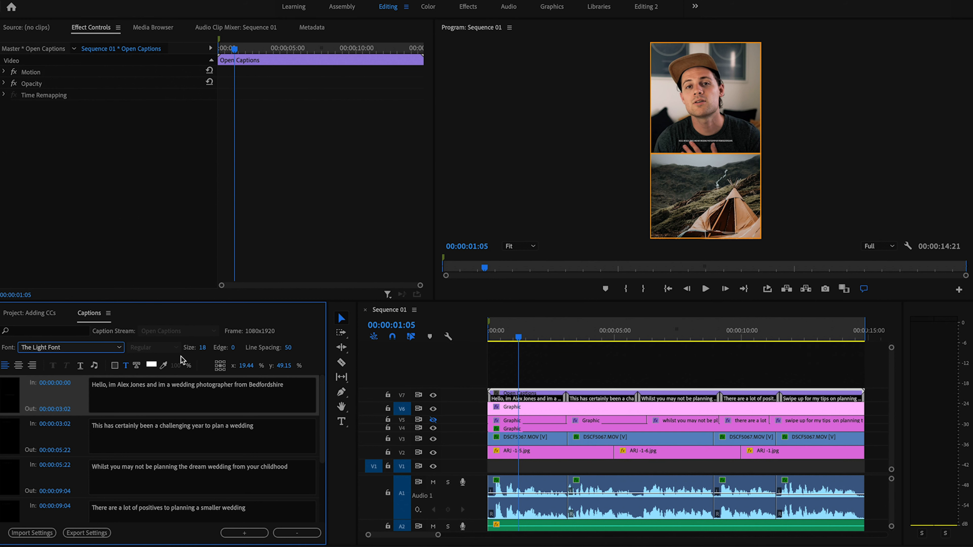
left_click_drag(203, 349, 224, 347)
Step: Set caption size to 75 and break the first caption into three lines before 'wedding' and 'Bedfordshire'
left_click(203, 348)
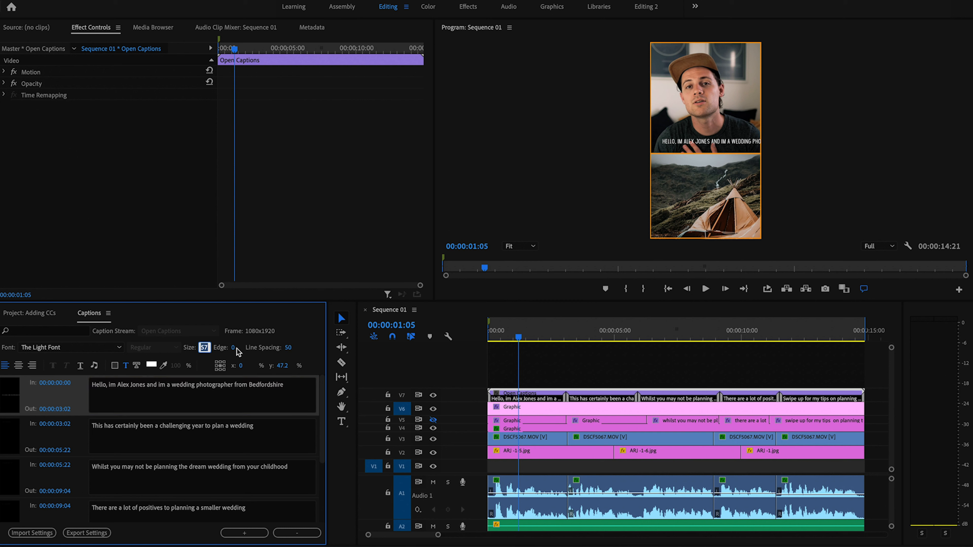
type("75")
key("Return")
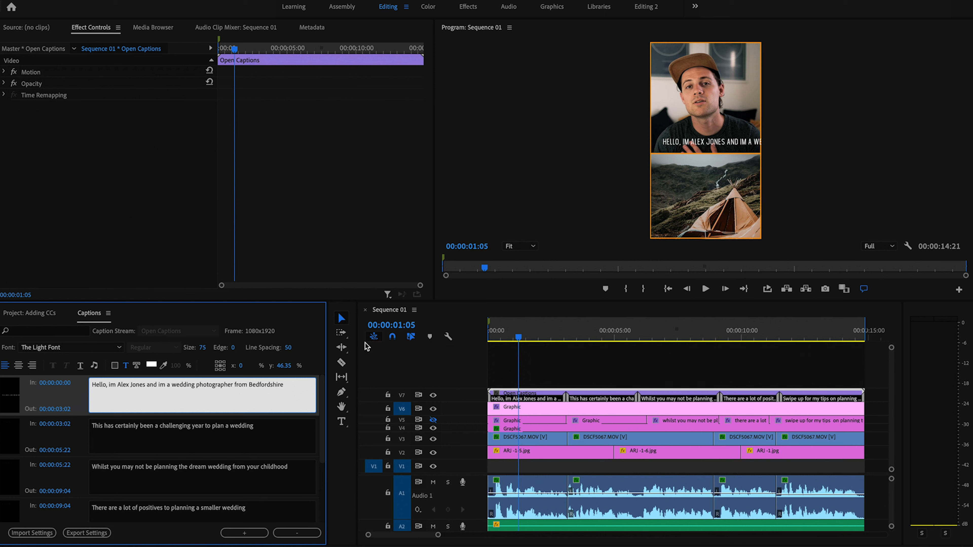
left_click(172, 385)
key("Return")
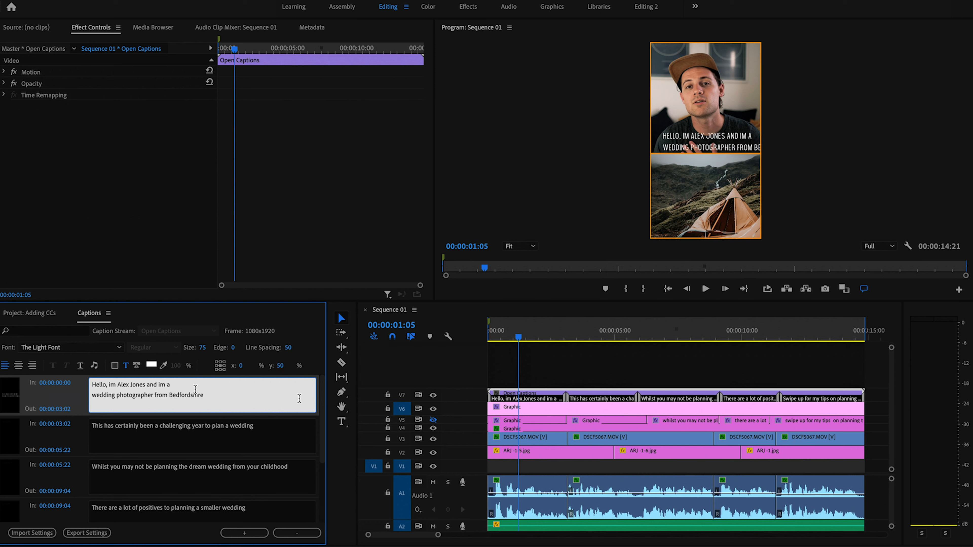
left_click(170, 395)
key("Return")
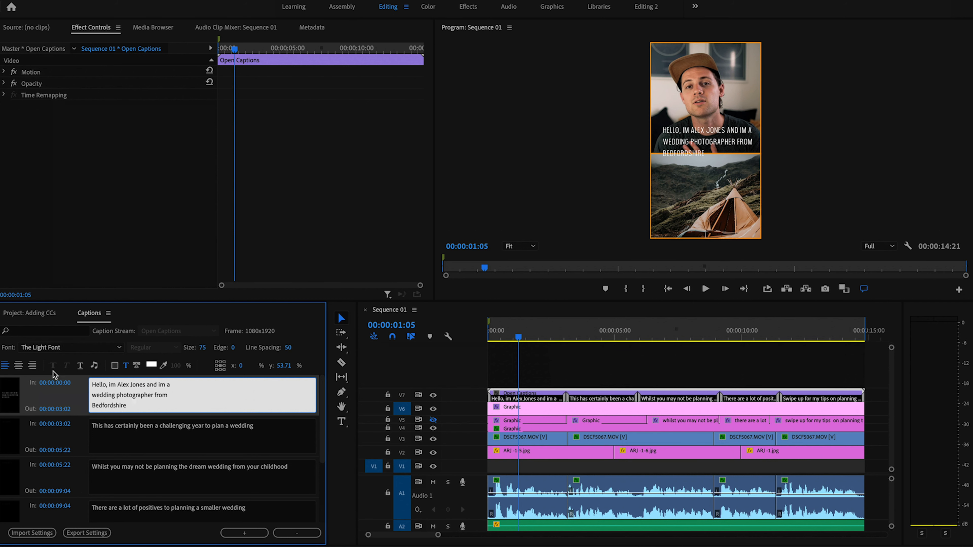
Step: Centre-align the caption text at x 0, y 42.64 and select all the first caption's text
left_click(18, 367)
left_click(18, 367)
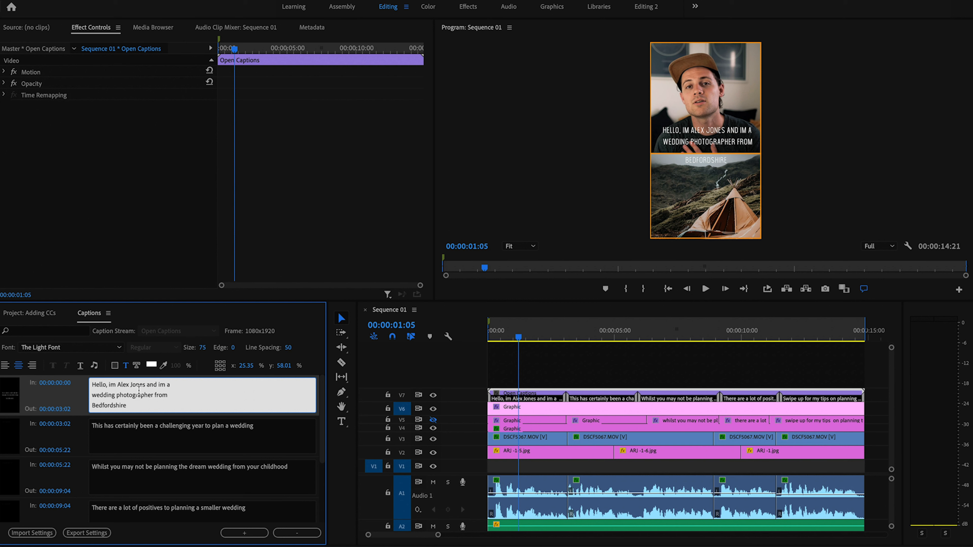
left_click_drag(137, 405, 90, 383)
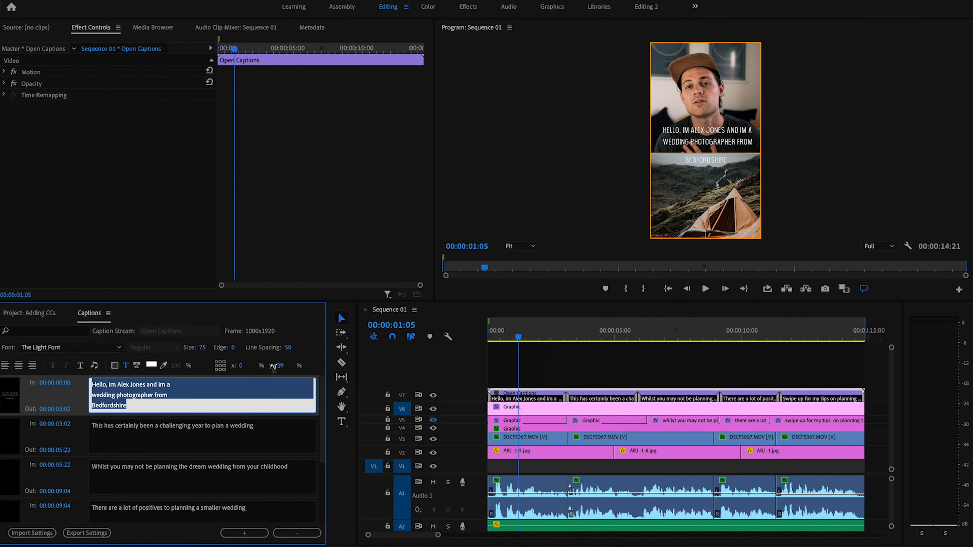
left_click(240, 368)
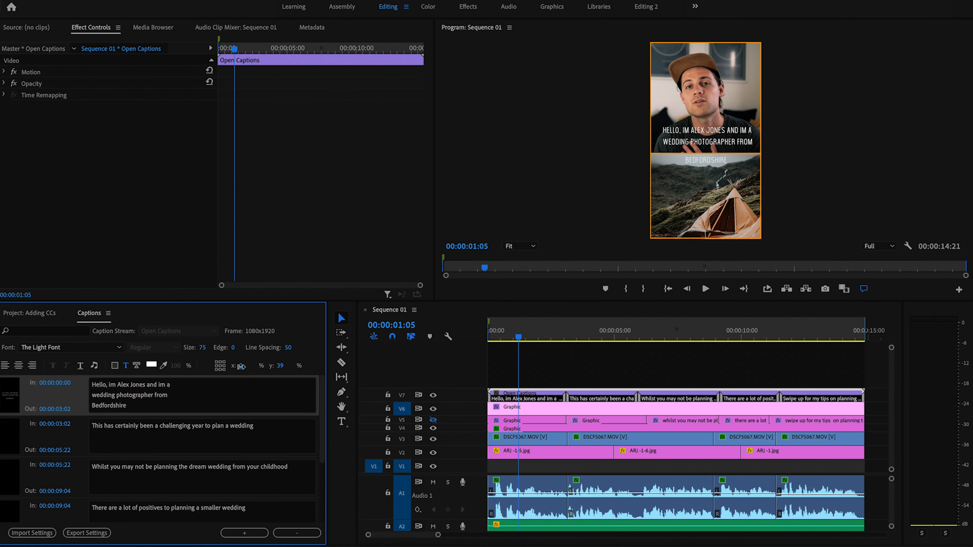
left_click(244, 367)
left_click(172, 397)
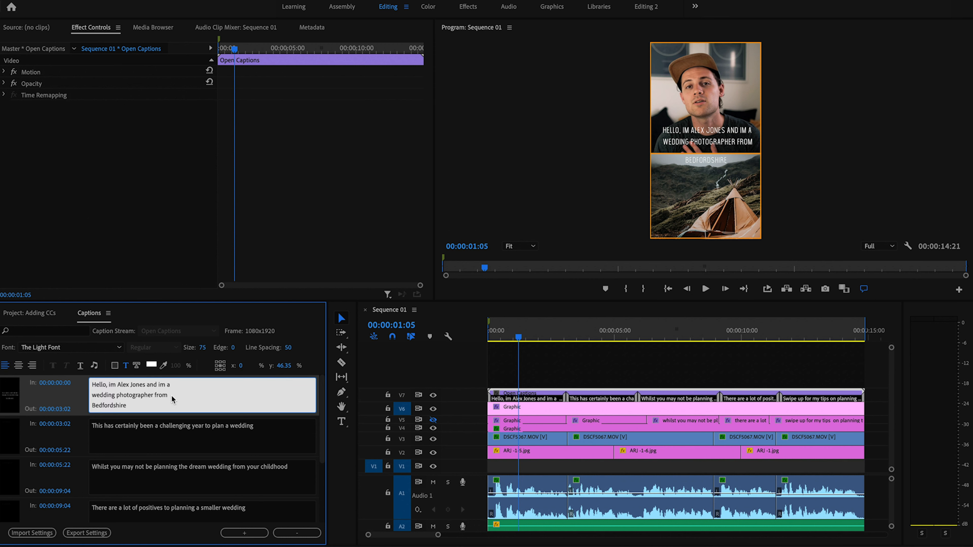
key("ctrl+z")
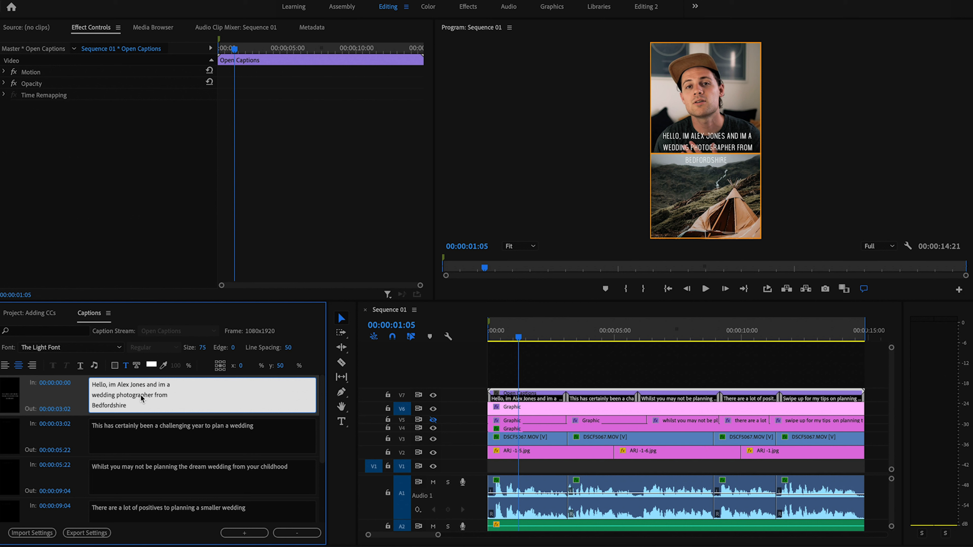
left_click(133, 405)
key("ctrl+a")
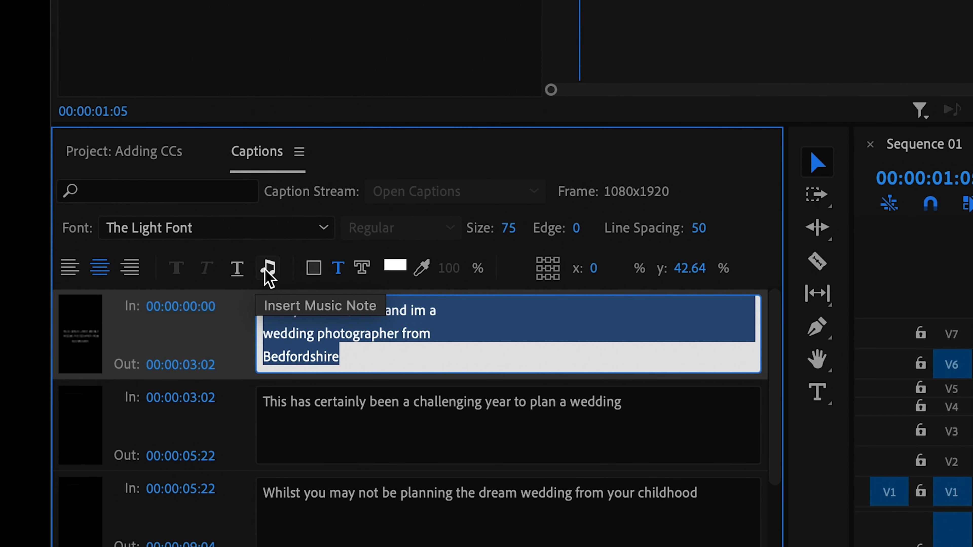
Step: Enable the caption background box and set its colour to dark grey 2C2C2C
left_click(320, 273)
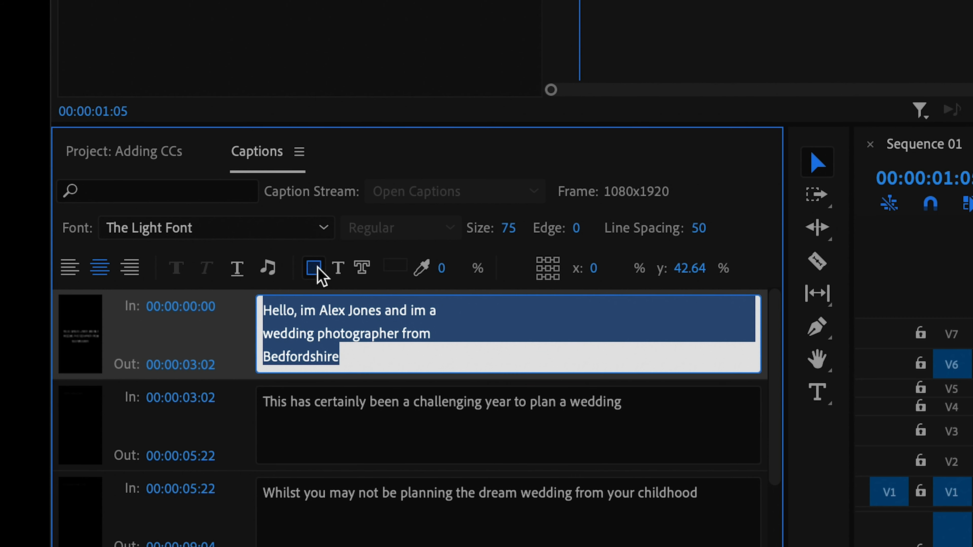
left_click(394, 266)
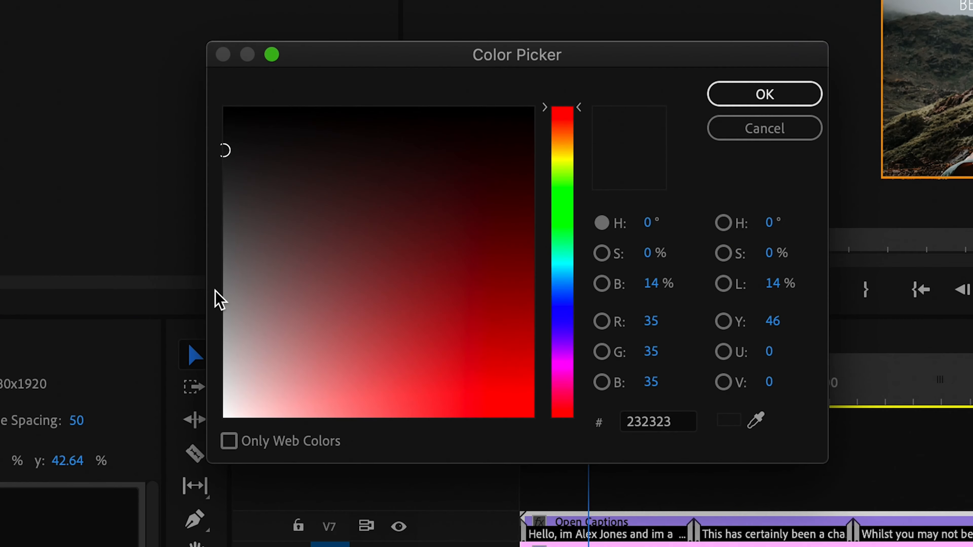
left_click_drag(332, 175, 520, 271)
left_click(565, 224)
left_click_drag(565, 226, 560, 54)
left_click_drag(253, 231, 224, 163)
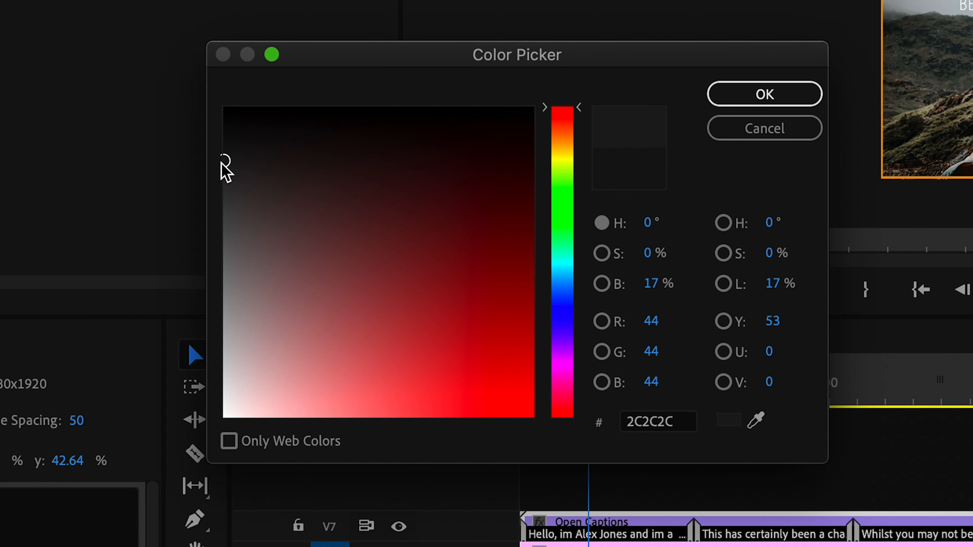
left_click(800, 94)
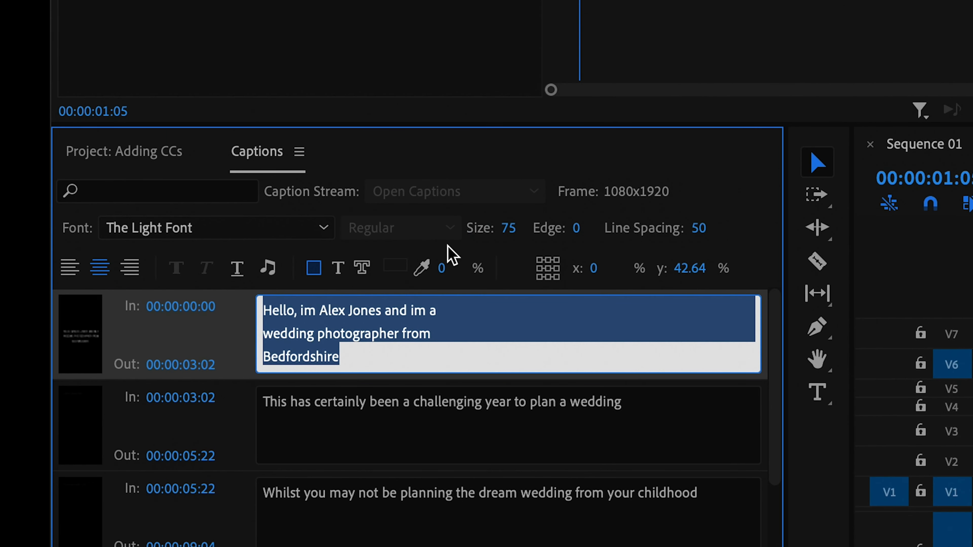
left_click(74, 374)
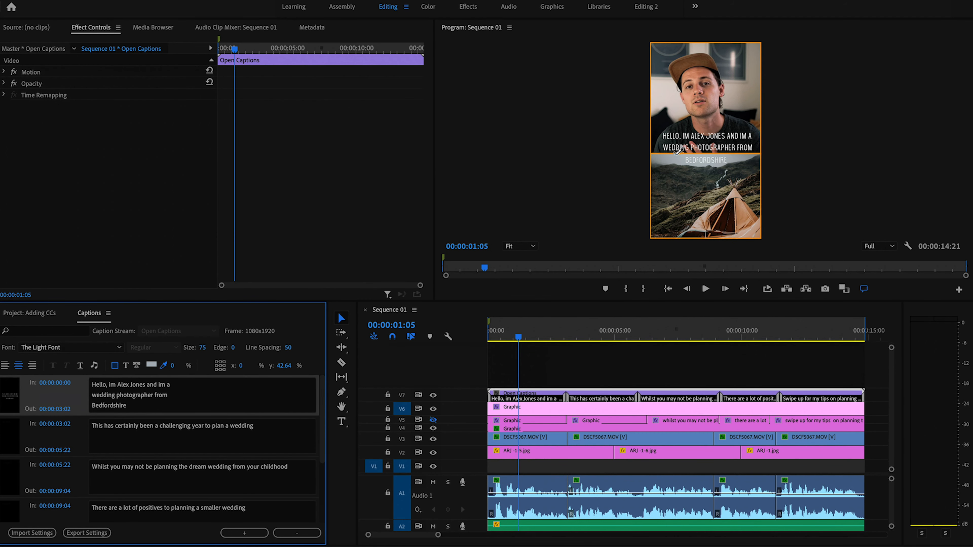
Step: Set the caption background colour to 232323 at 80% opacity
left_click(682, 159)
left_click(153, 366)
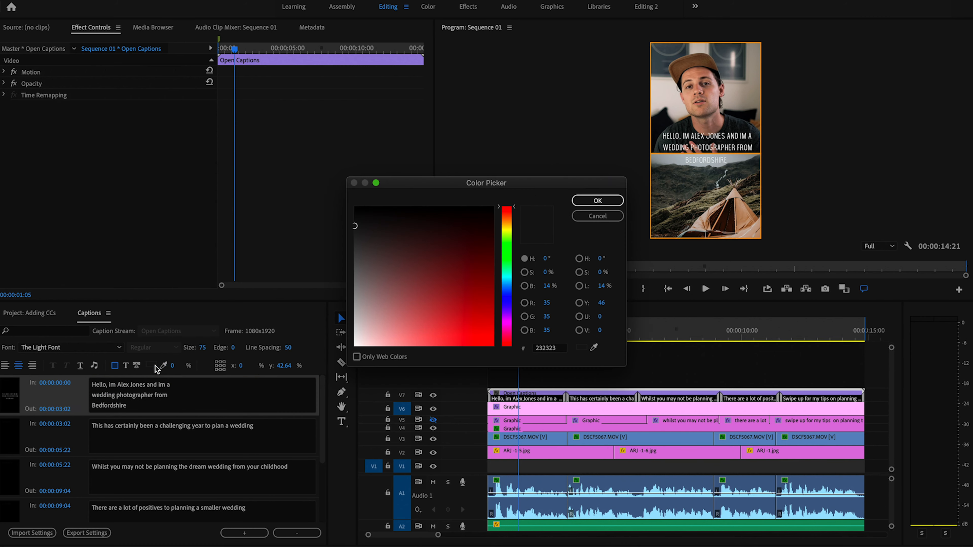
left_click(593, 200)
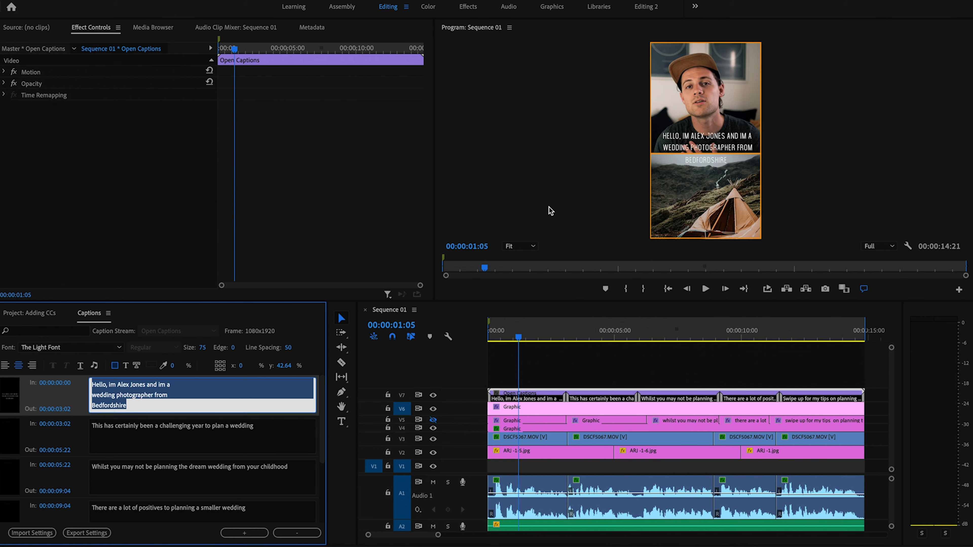
left_click(170, 367)
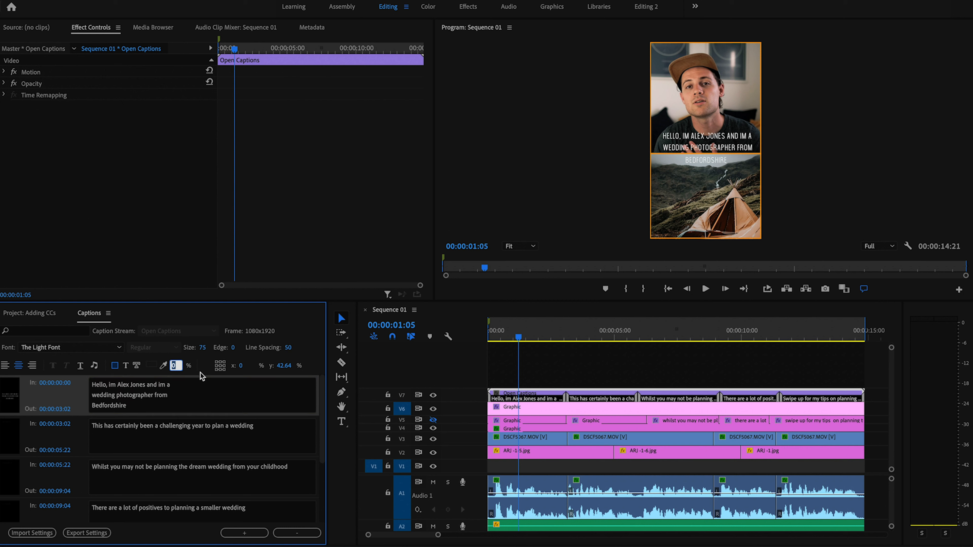
type("100")
key("Return")
left_click(181, 376)
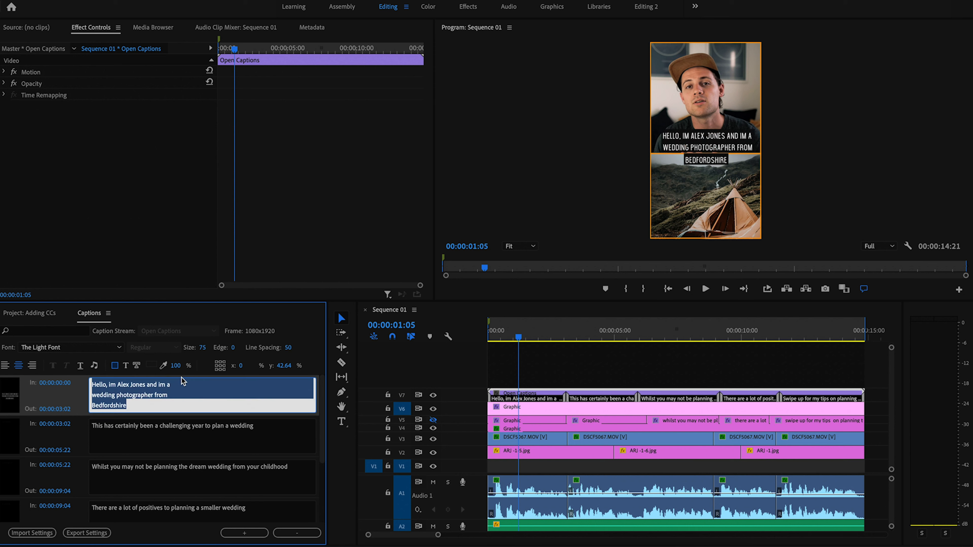
left_click(177, 367)
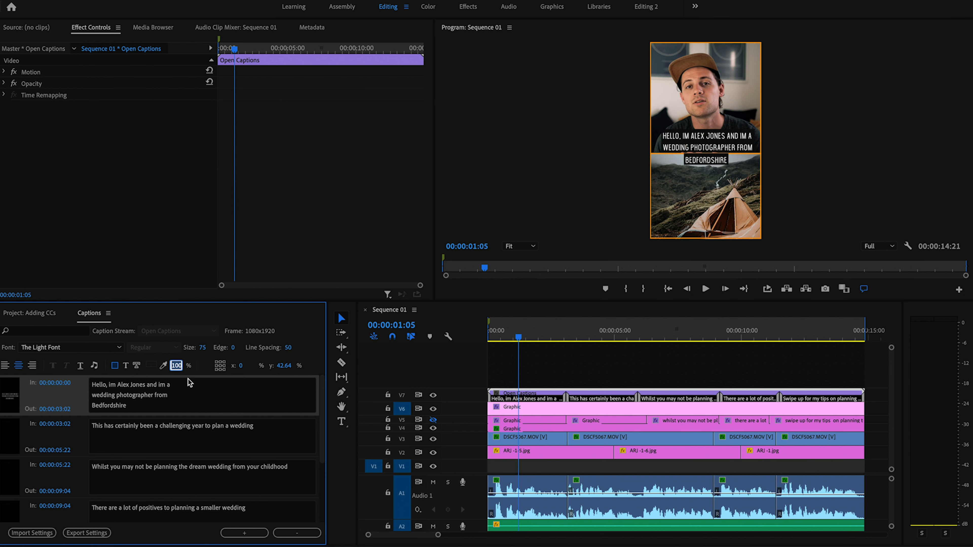
type("80")
key("Return")
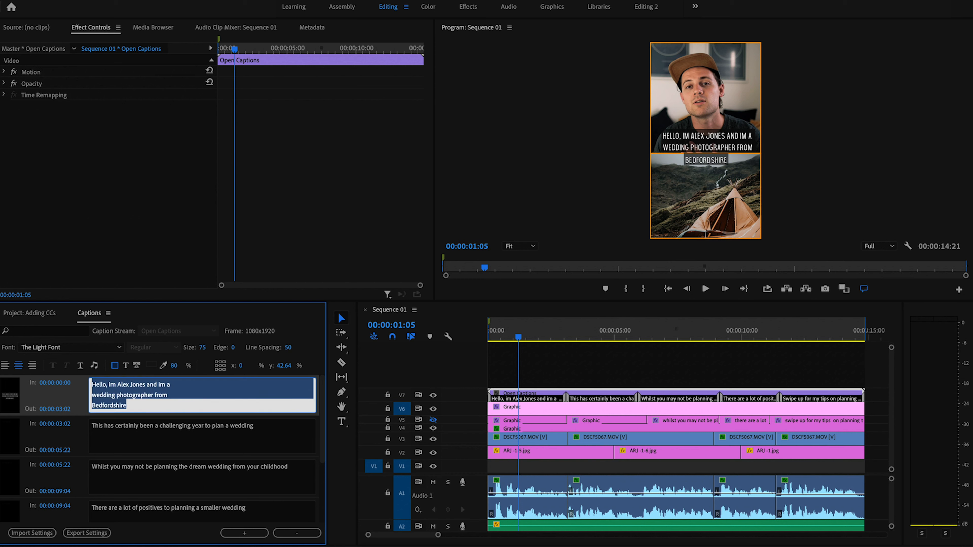
Step: Make the caption text colour light grey CECECE
left_click(127, 367)
left_click(151, 366)
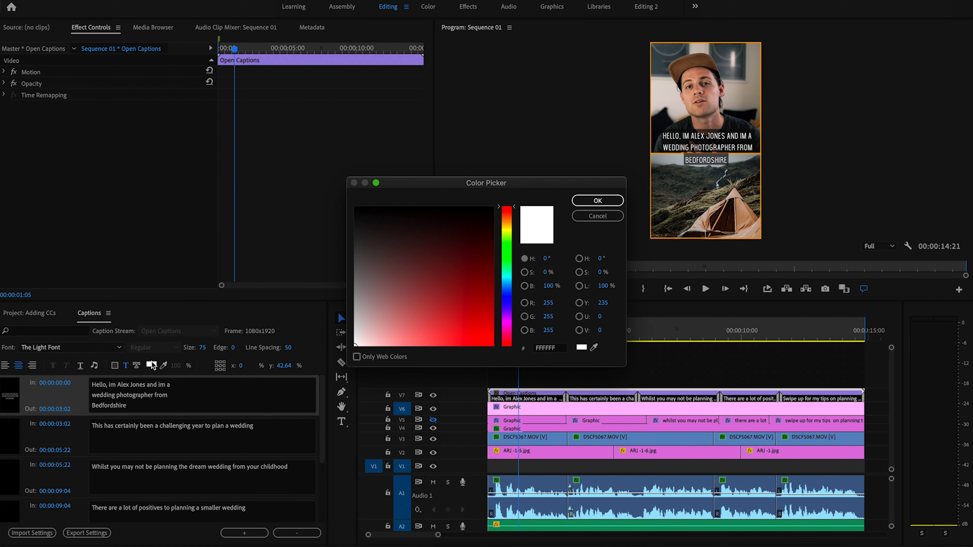
left_click(377, 236)
left_click_drag(377, 236, 342, 247)
left_click(596, 201)
left_click(151, 365)
left_click_drag(355, 248, 344, 319)
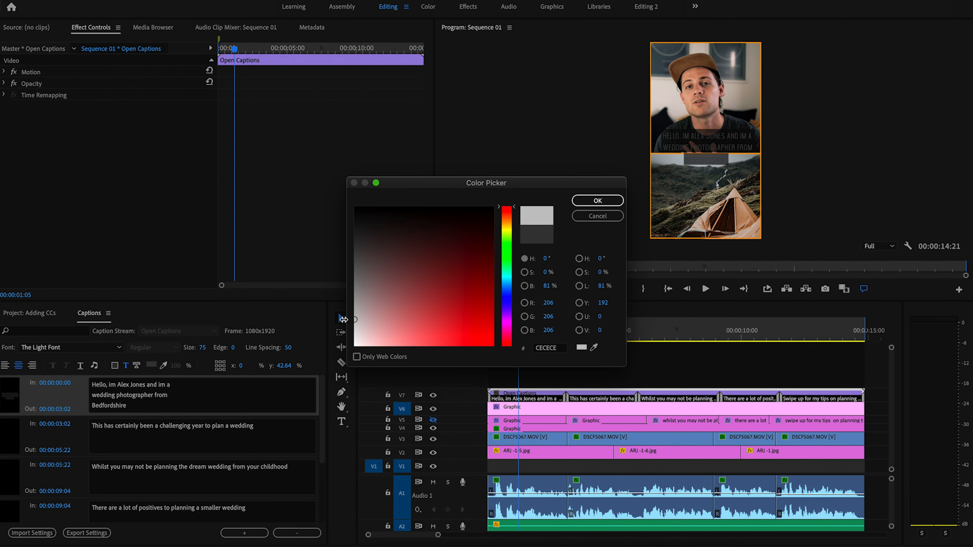
left_click(595, 200)
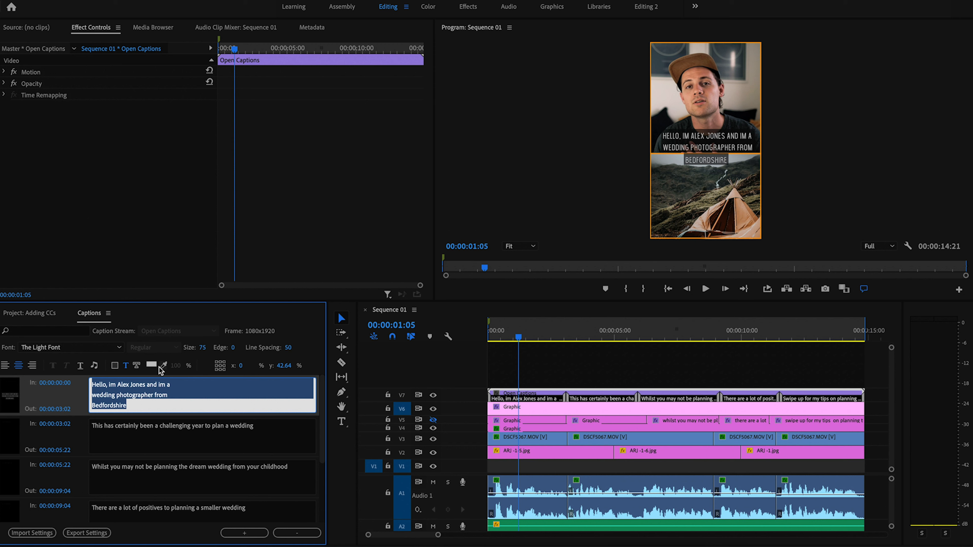
Step: Try a red edge colour, then reduce the caption edge to 0
left_click(136, 366)
left_click(162, 366)
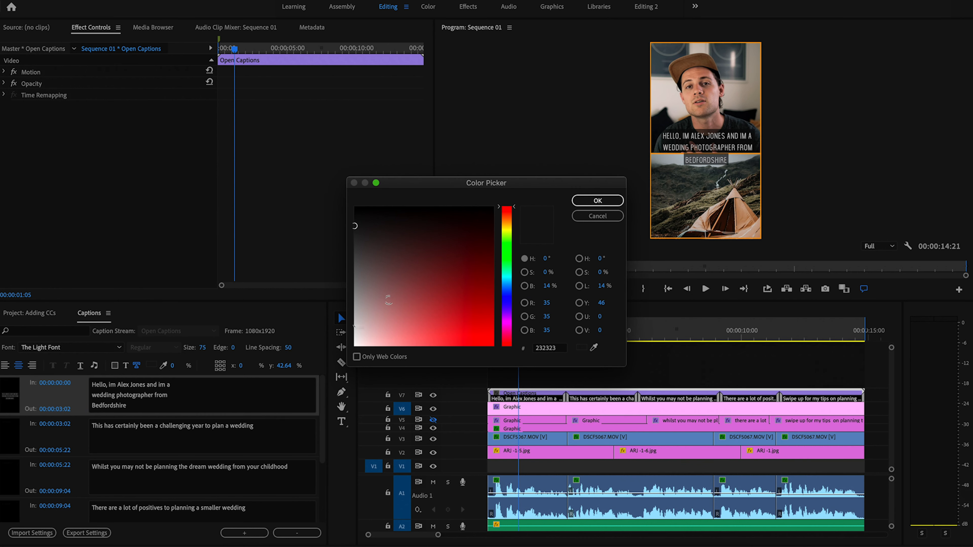
left_click(456, 255)
left_click_drag(456, 255, 552, 326)
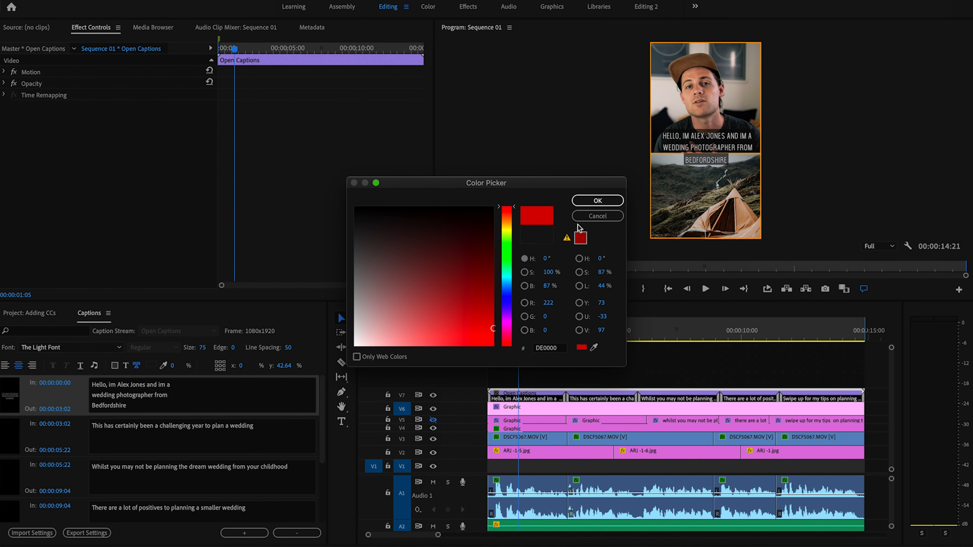
left_click(599, 204)
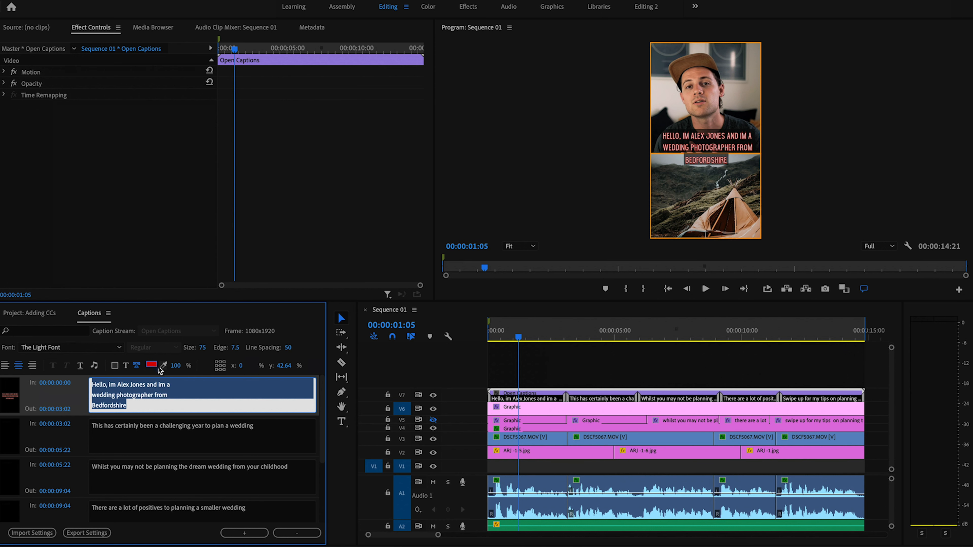
left_click_drag(176, 365, 0, 358)
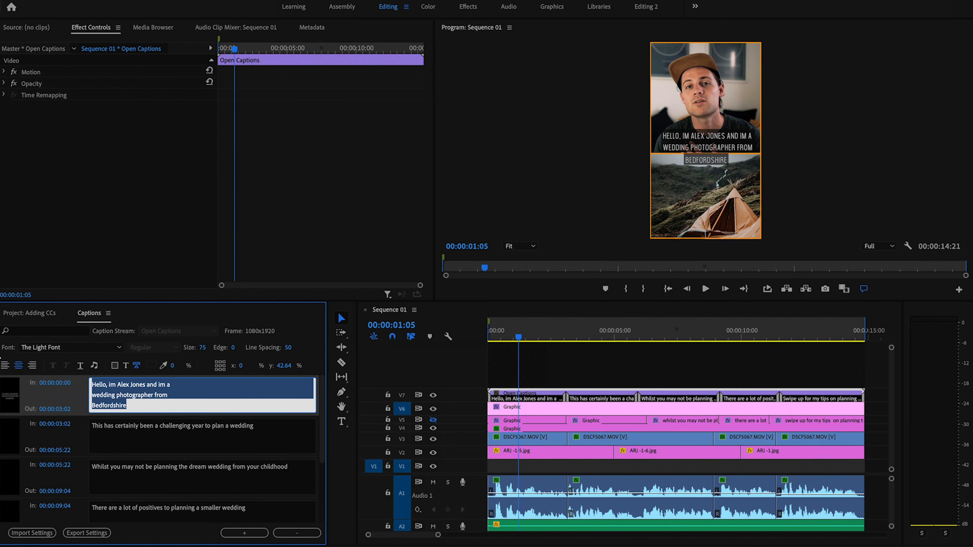
left_click(180, 432)
Step: Select the second caption at 00:00:04:13 and set its font to The Light Font
left_click(163, 402)
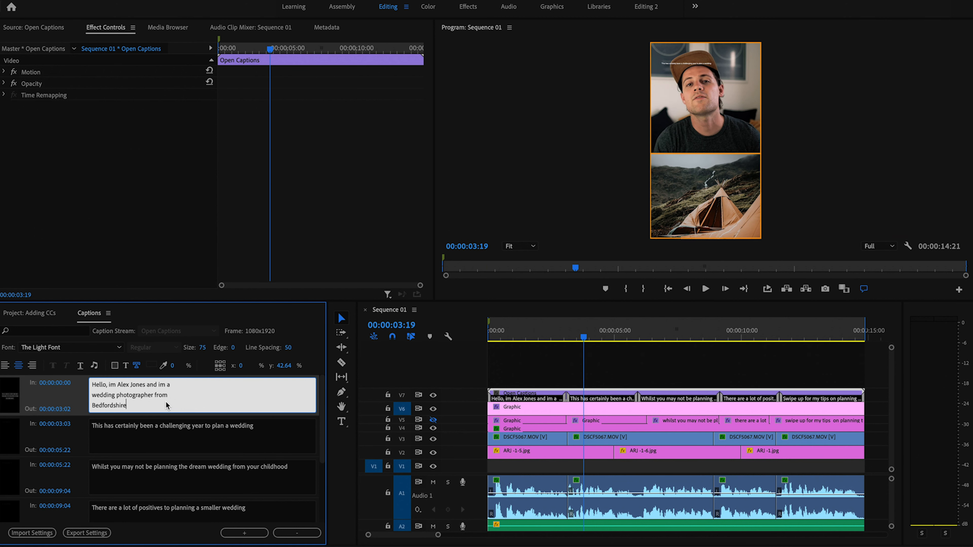
left_click(145, 427)
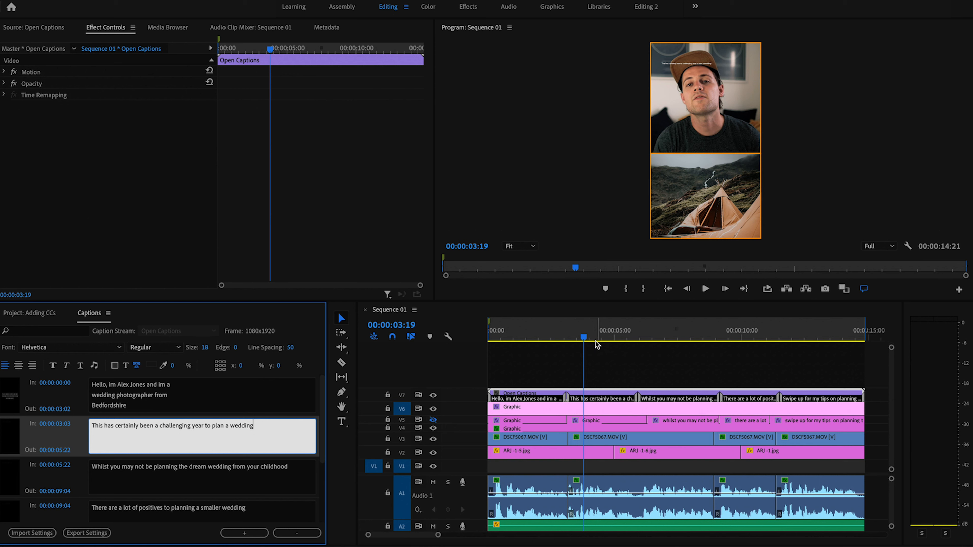
left_click_drag(585, 338, 602, 338)
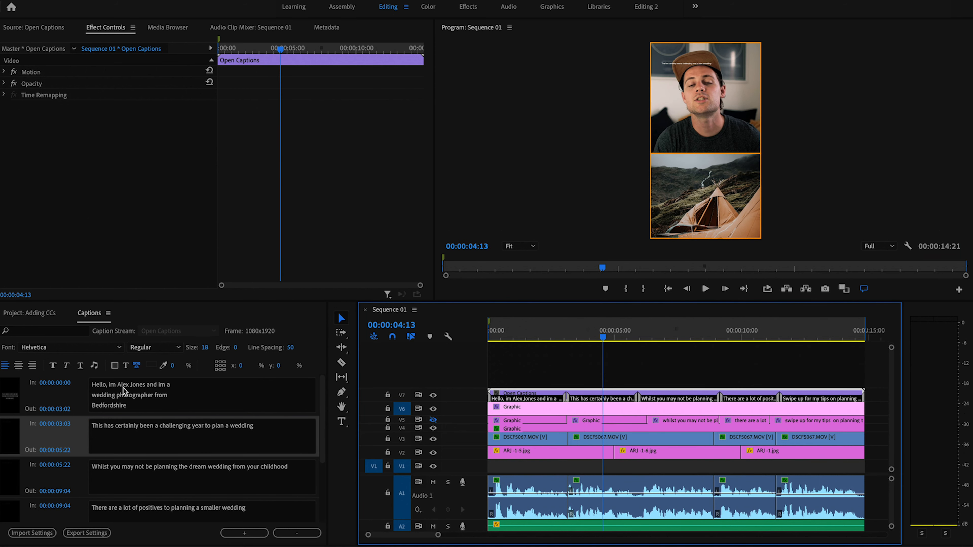
left_click(118, 349)
scroll(118, 348, "down", 10)
left_click(50, 108)
left_click(137, 441)
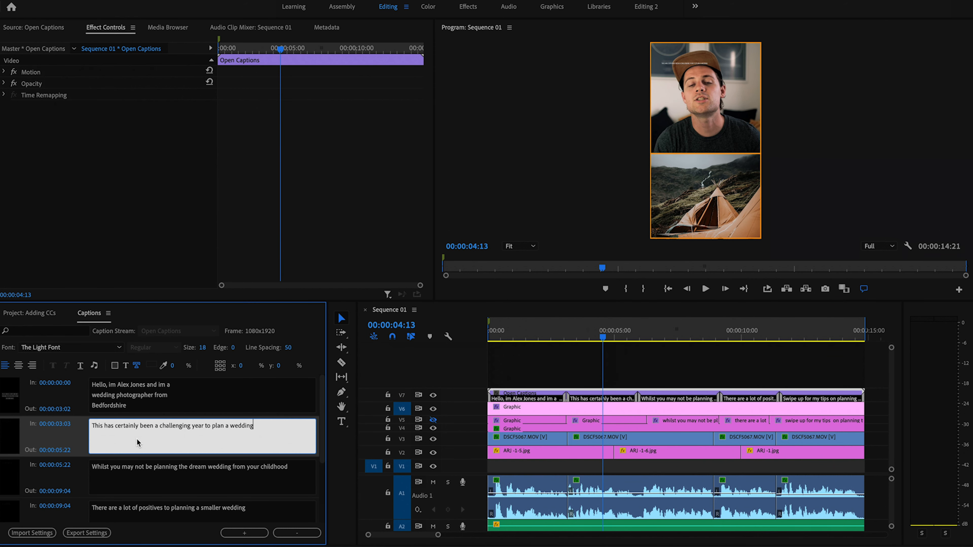
Step: Set the caption text size to 75 and keep it positioned mid-frame
left_click(202, 348)
type("75")
key("Return")
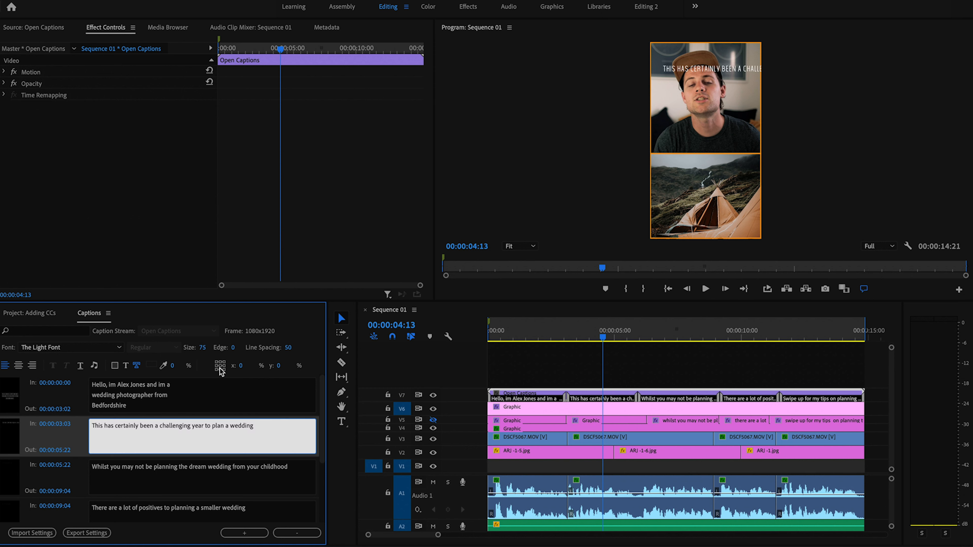
left_click(221, 371)
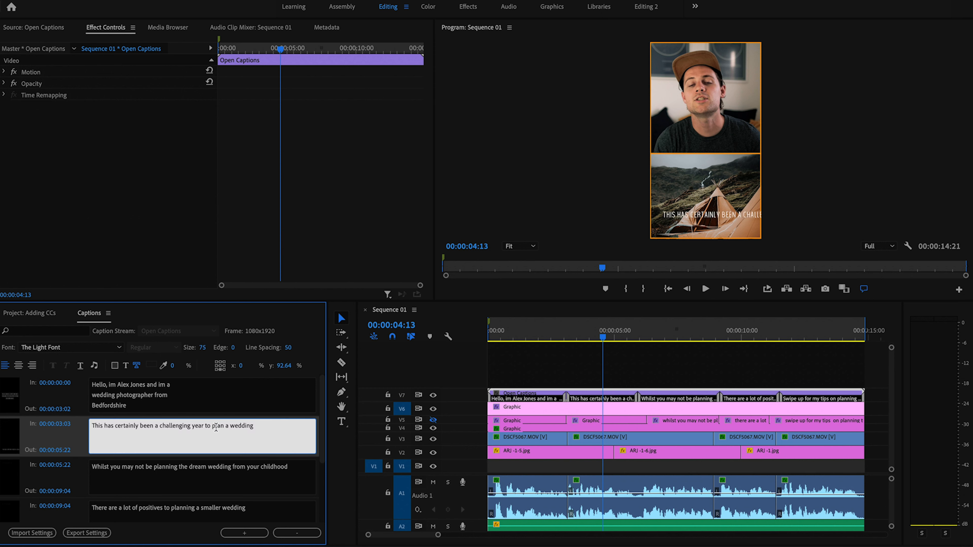
left_click(220, 365)
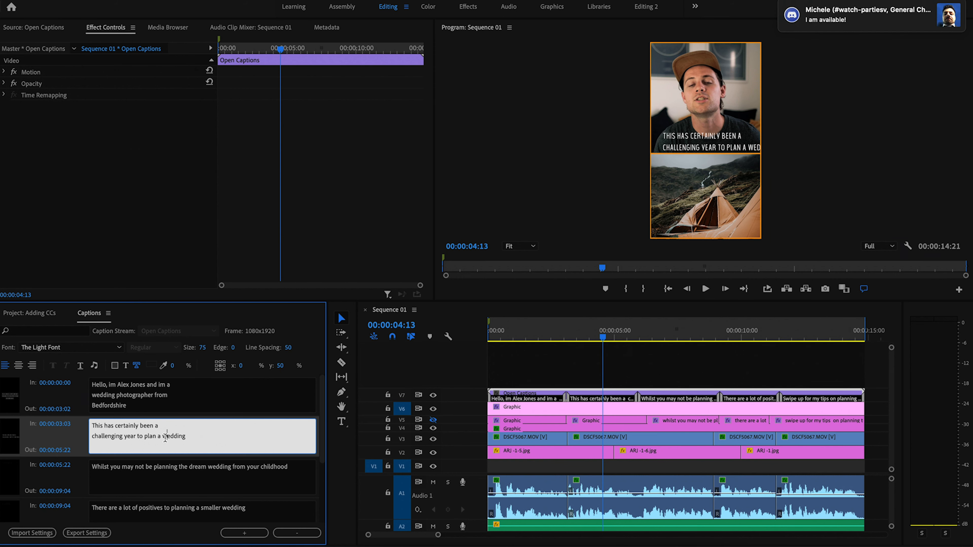
Step: Break the caption before 'wedding', centre-align the text and nudge it slightly lower
key("Return")
key("ctrl+a")
left_click(18, 365)
left_click_drag(281, 366, 288, 369)
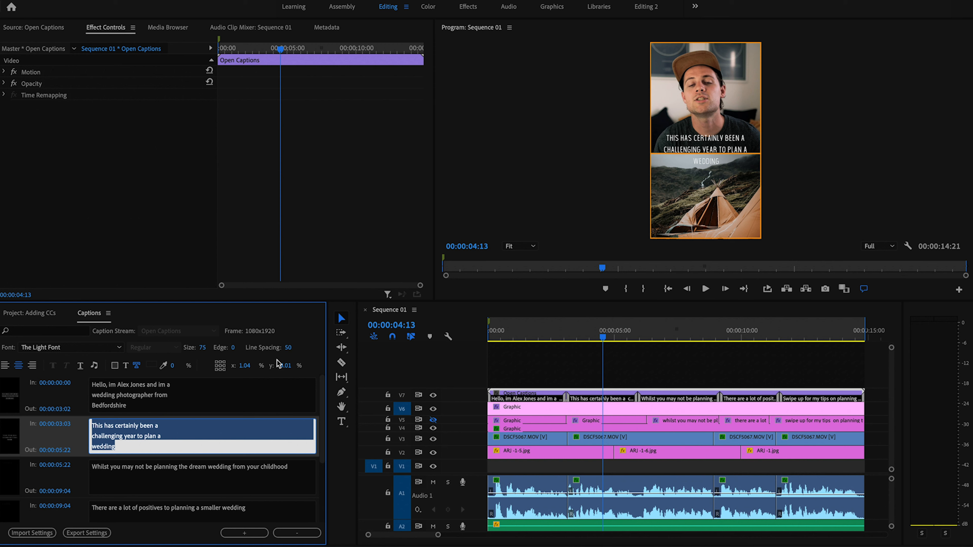
Step: Turn on a 232323 dark grey background box at 80% opacity
left_click(114, 366)
left_click(151, 366)
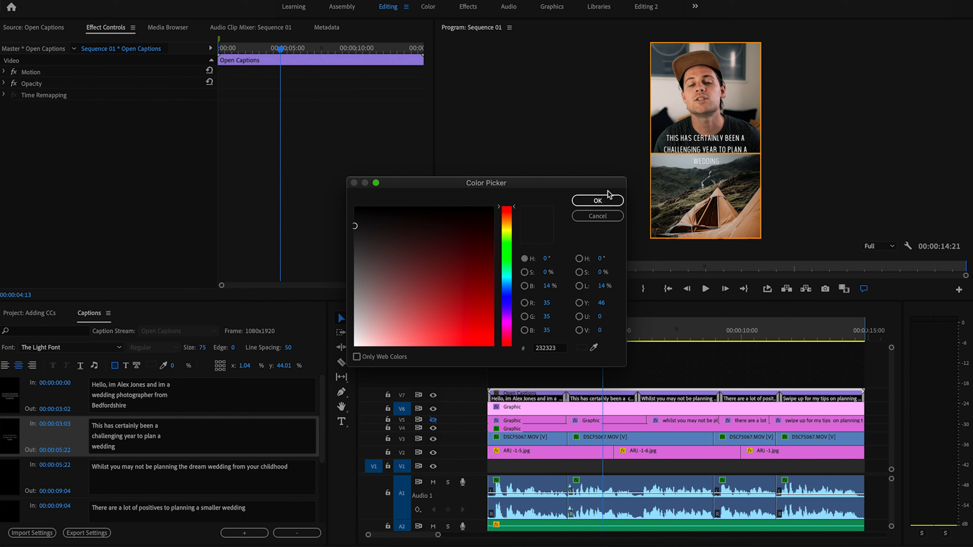
left_click(603, 201)
left_click(175, 366)
type("80")
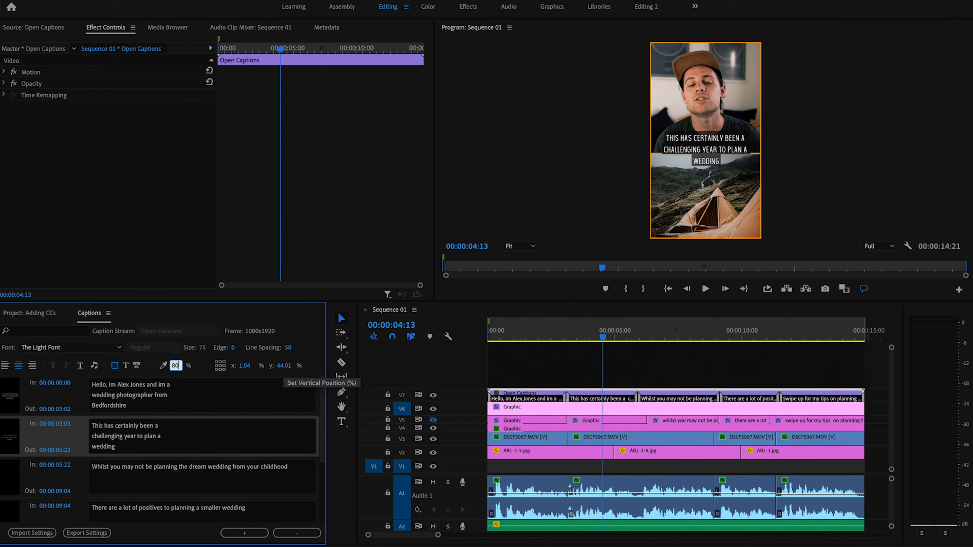
key("Return")
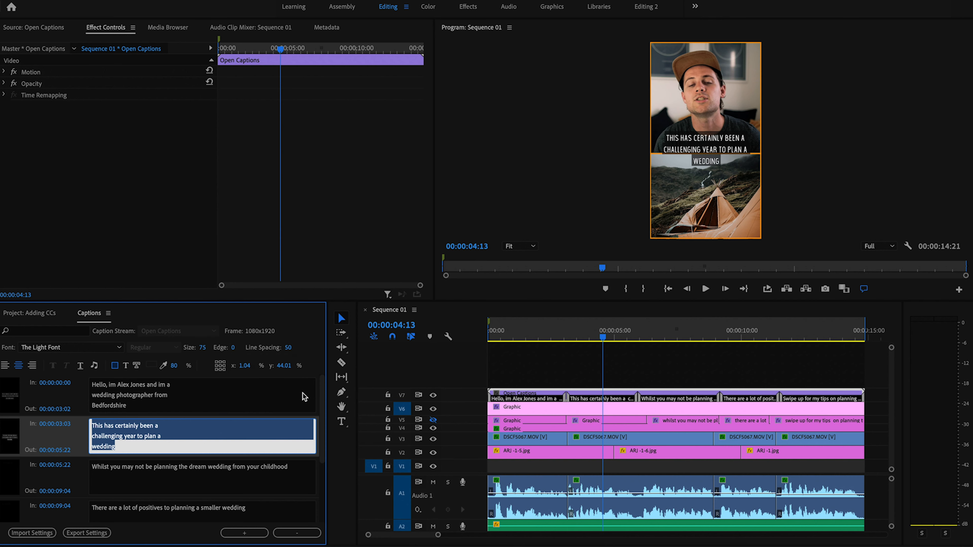
Step: Delete the dream-wedding, swipe-up and positives captions
scroll(252, 433, "down", 2)
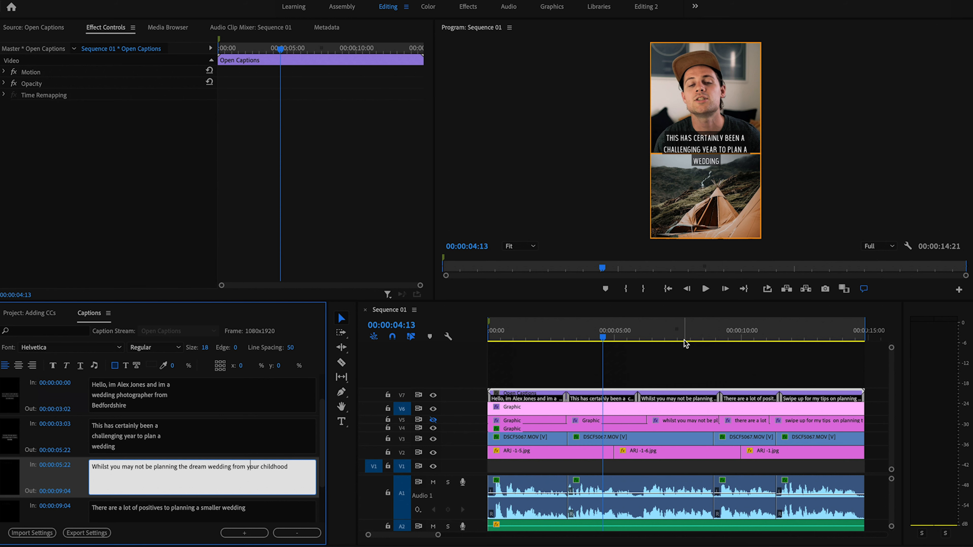
left_click(693, 342)
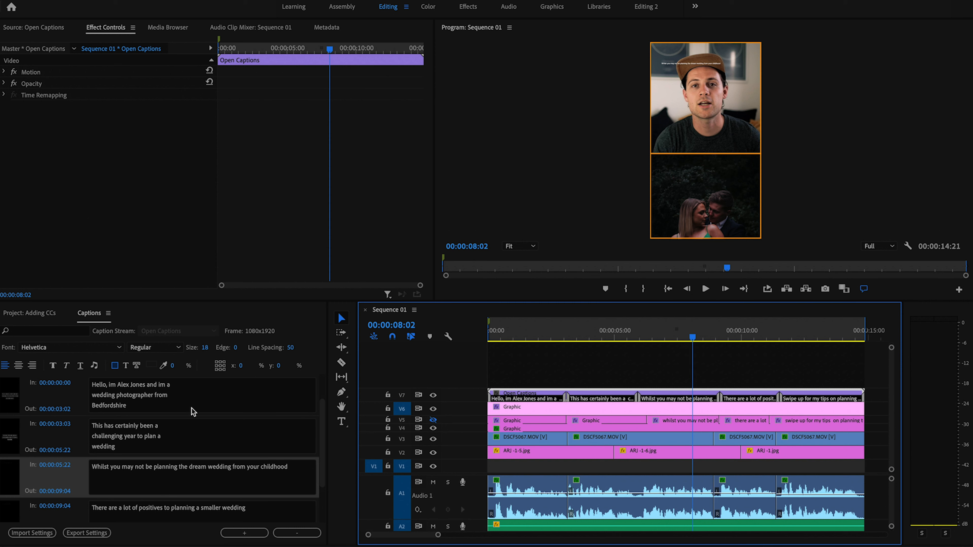
left_click(184, 426)
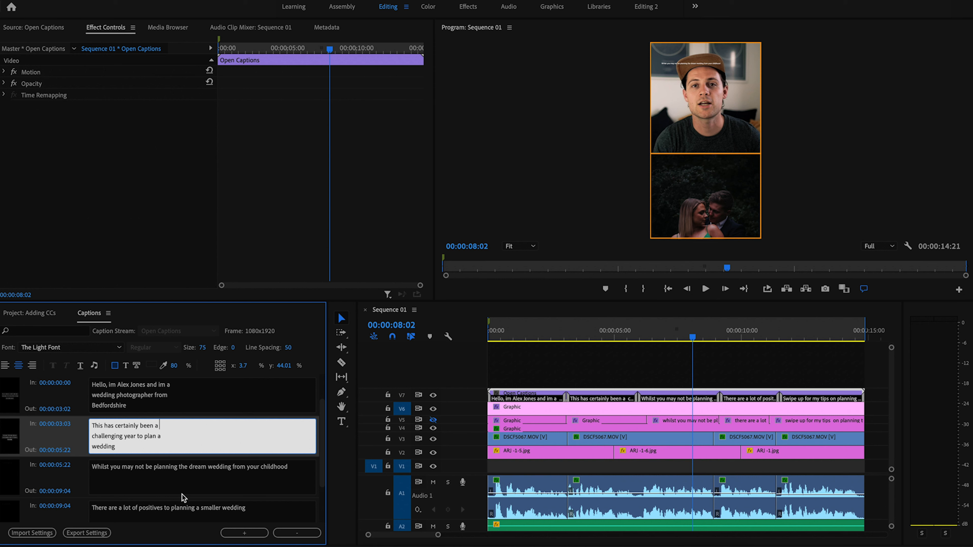
left_click(226, 473)
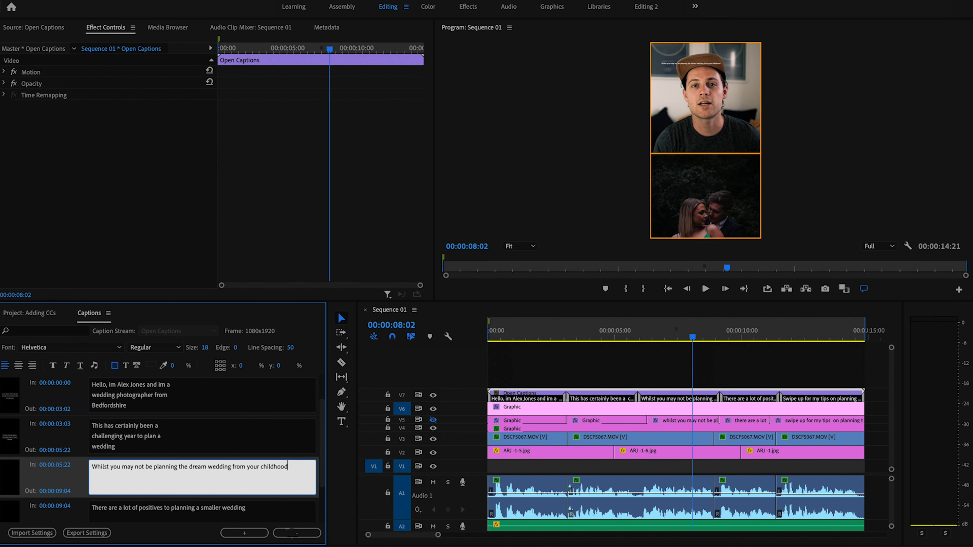
left_click(285, 532)
left_click(250, 506)
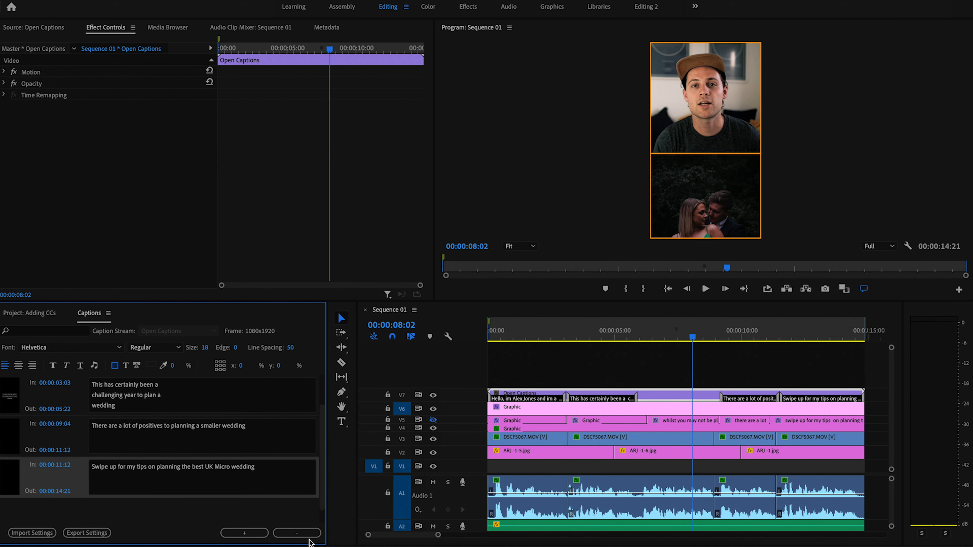
left_click(297, 533)
left_click(229, 476)
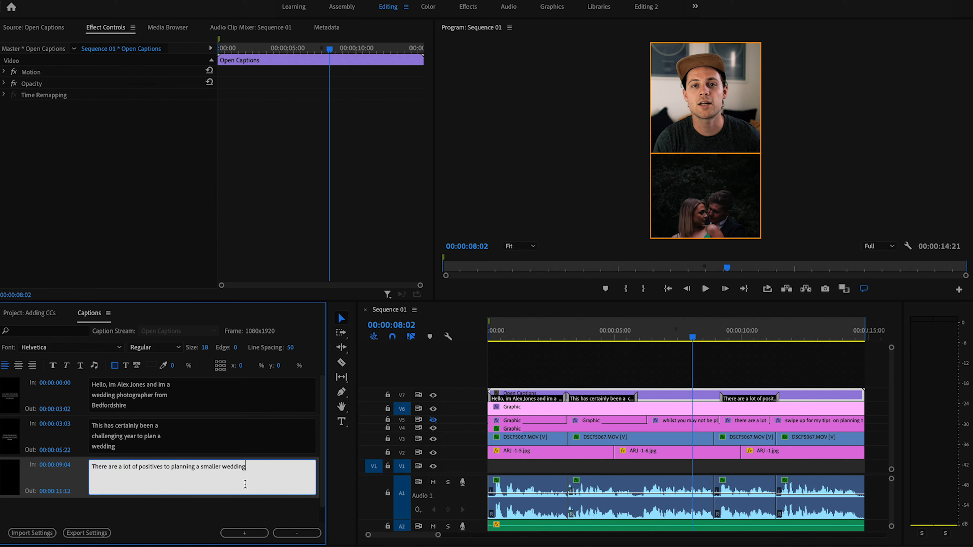
left_click(290, 532)
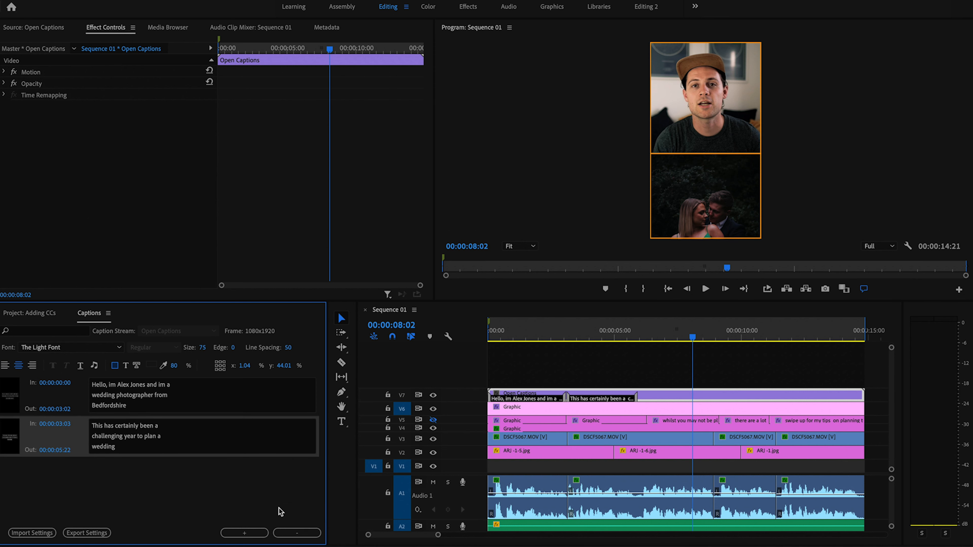
Step: Add a new caption after the second one and paste in the dream-wedding sentence
left_click(209, 453)
left_click(242, 532)
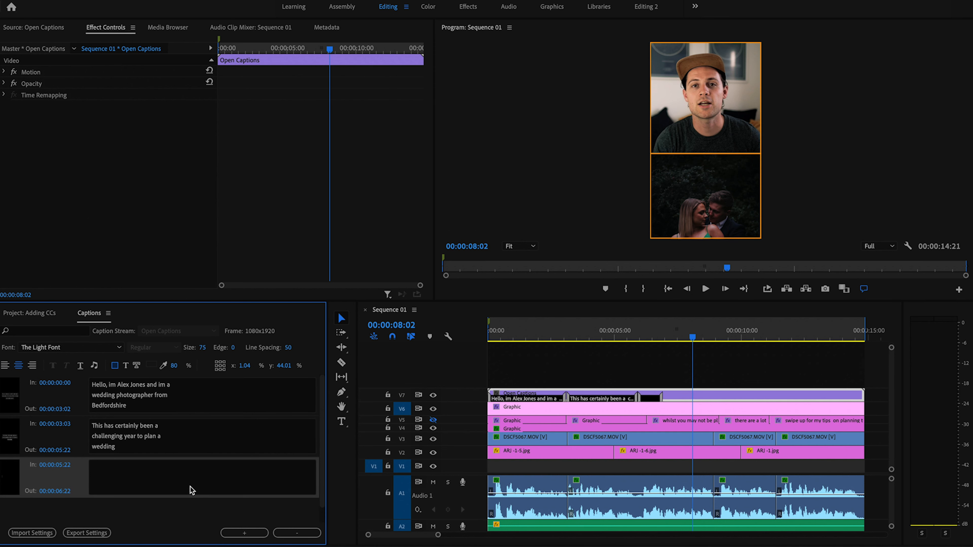
left_click(181, 475)
type("Whilst you may not be planning the dream wedding from your childhood")
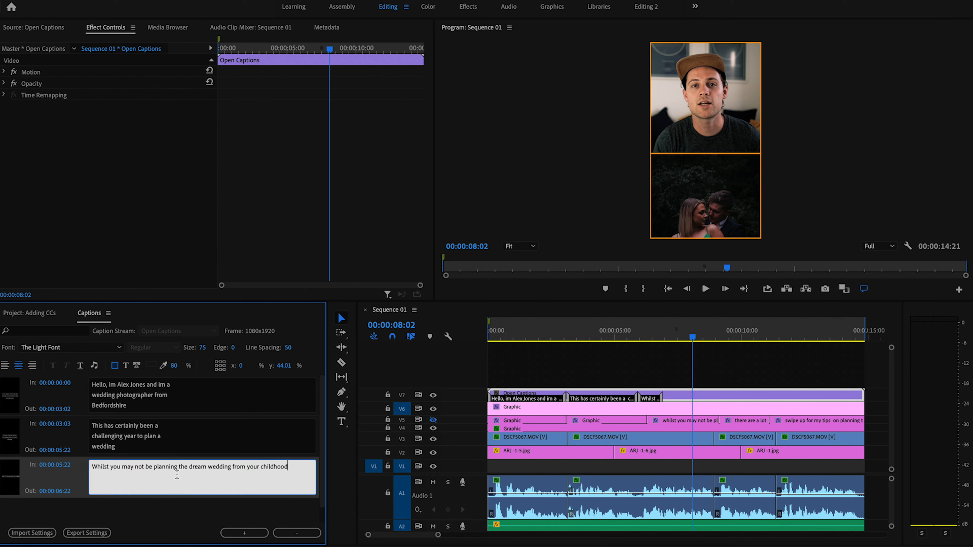
Step: Split the new caption into three lines and extend it to end at 00:00:08:22
left_click(648, 338)
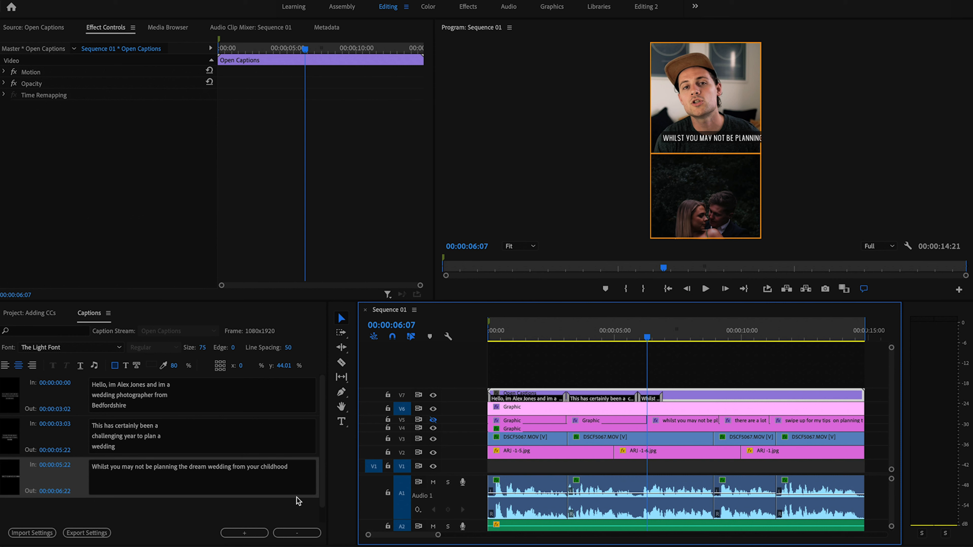
left_click(154, 467)
key("Return")
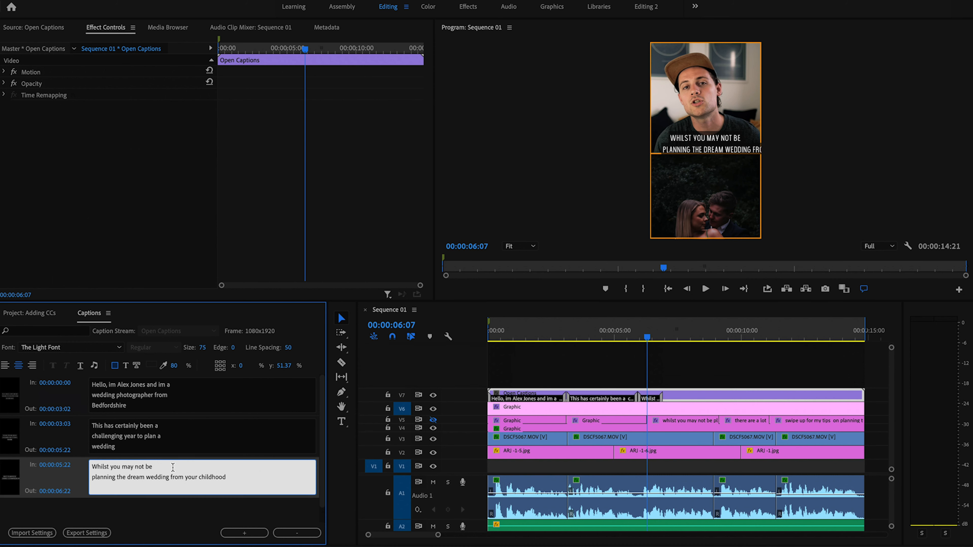
left_click(175, 478)
left_click(170, 477)
key("Return")
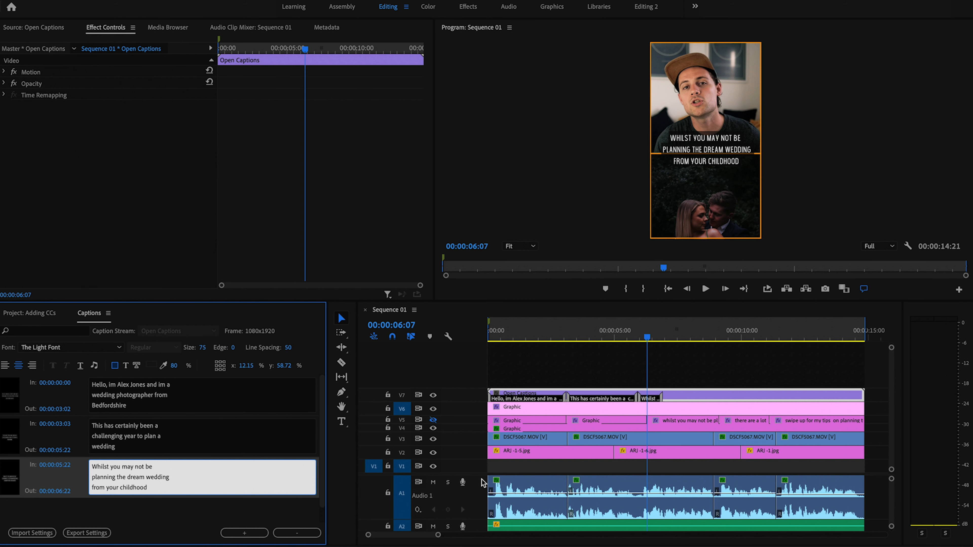
left_click_drag(661, 398, 713, 398)
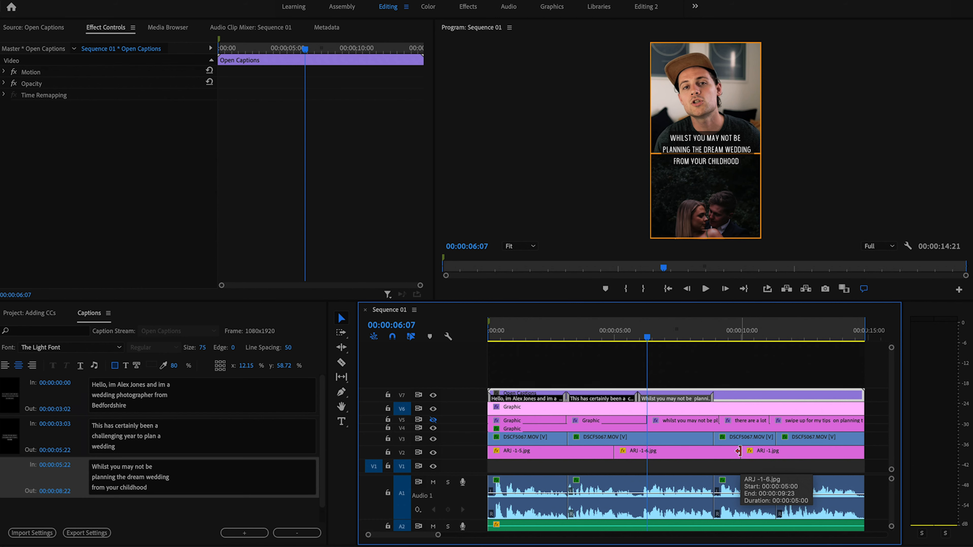
Step: In Export Settings, set captions to Burn Captions Into Video
key("super+m")
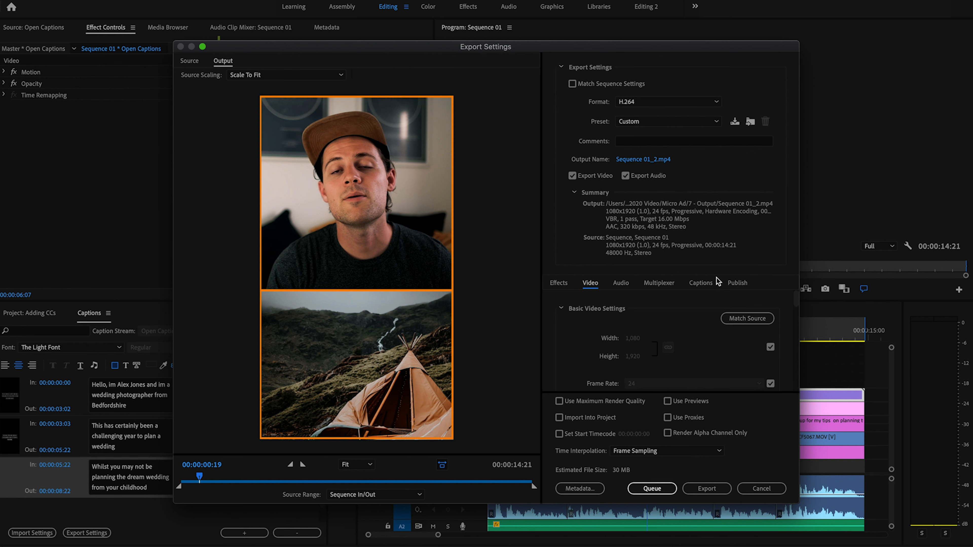
left_click(711, 284)
left_click(691, 306)
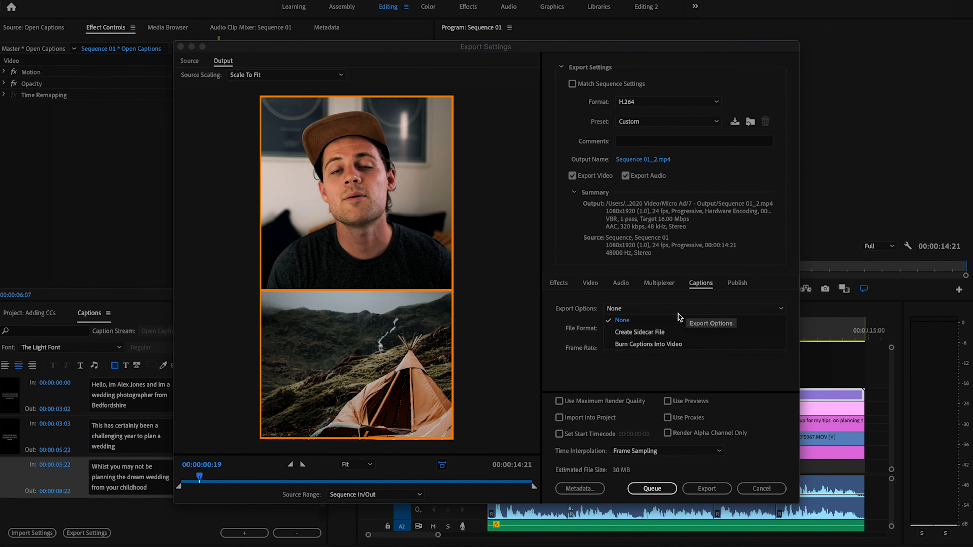
left_click(675, 345)
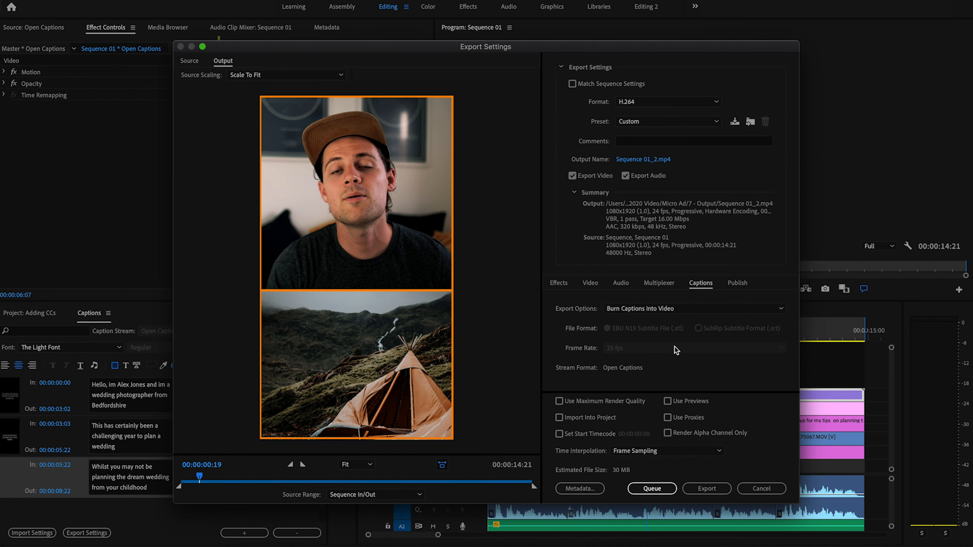